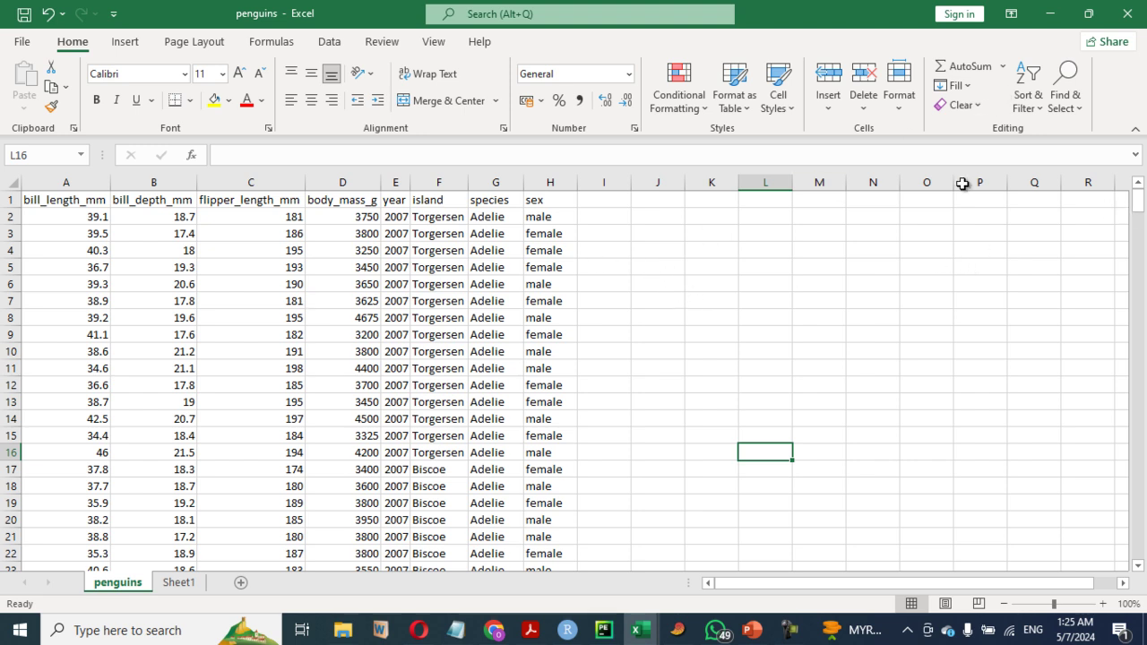
Copy the full penguins data table, including its header row, in Excel.
click(32, 202)
key(ctrl+shift+End)
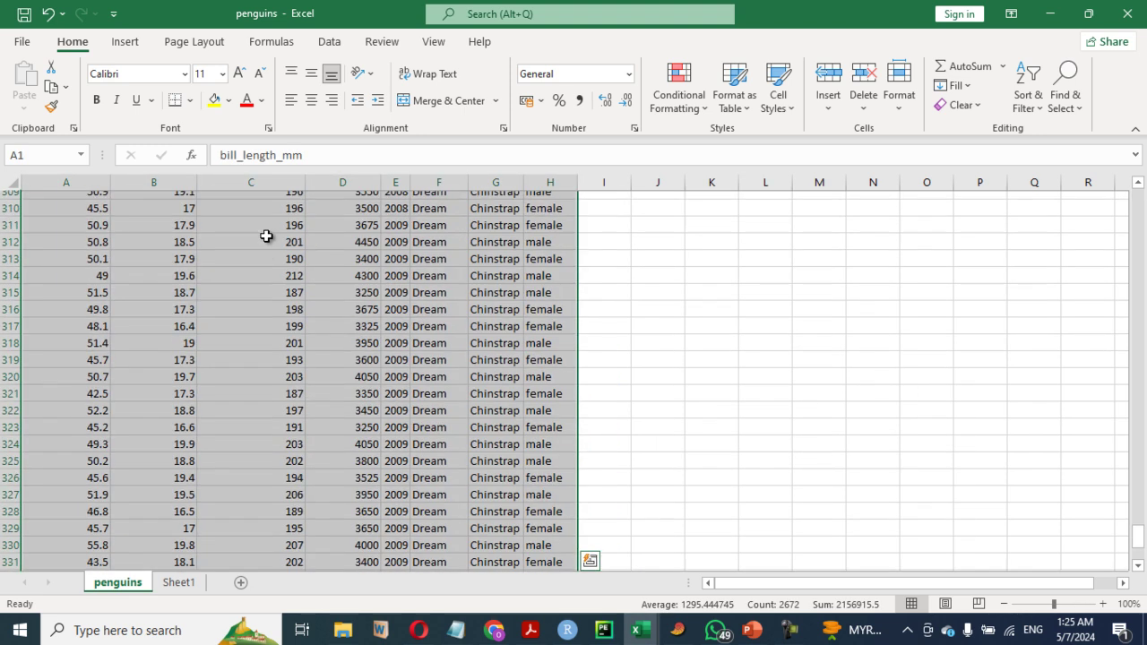
key(ctrl+c)
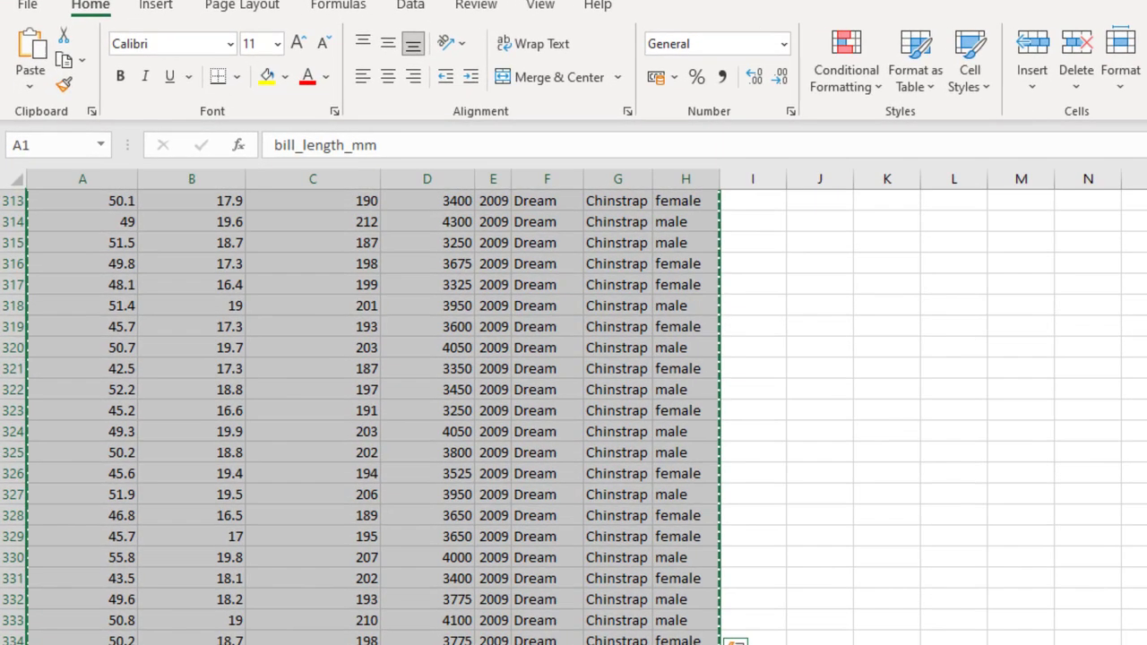
Switch to PAST, show the column attributes, and paste the copied data starting at the first column's name cell.
click(789, 630)
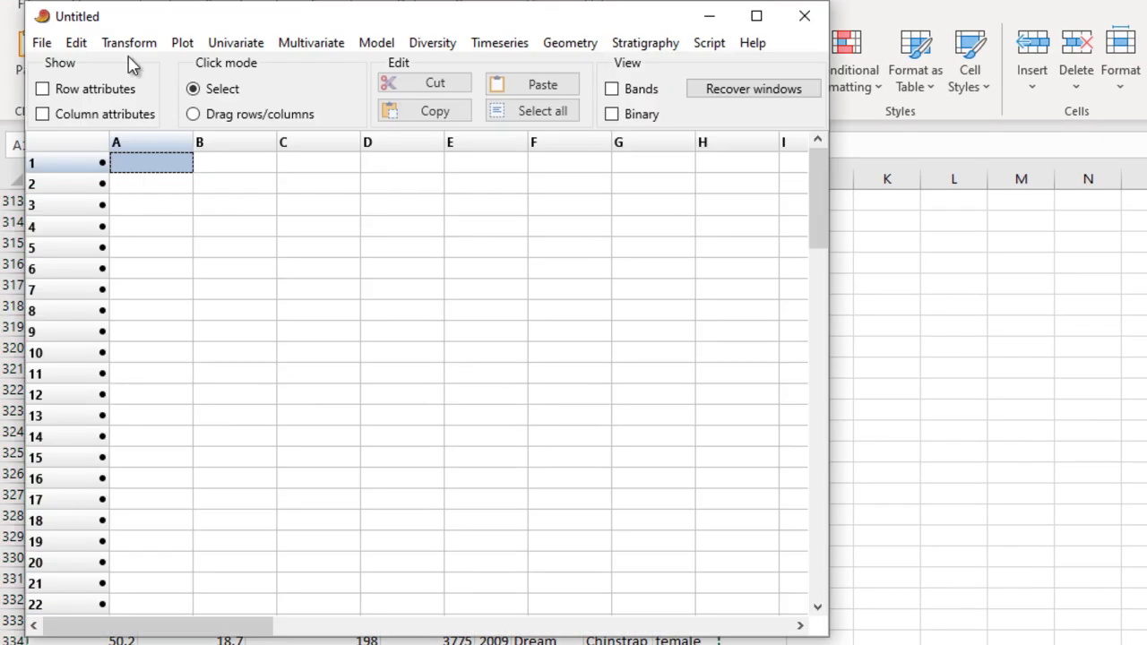
click(42, 115)
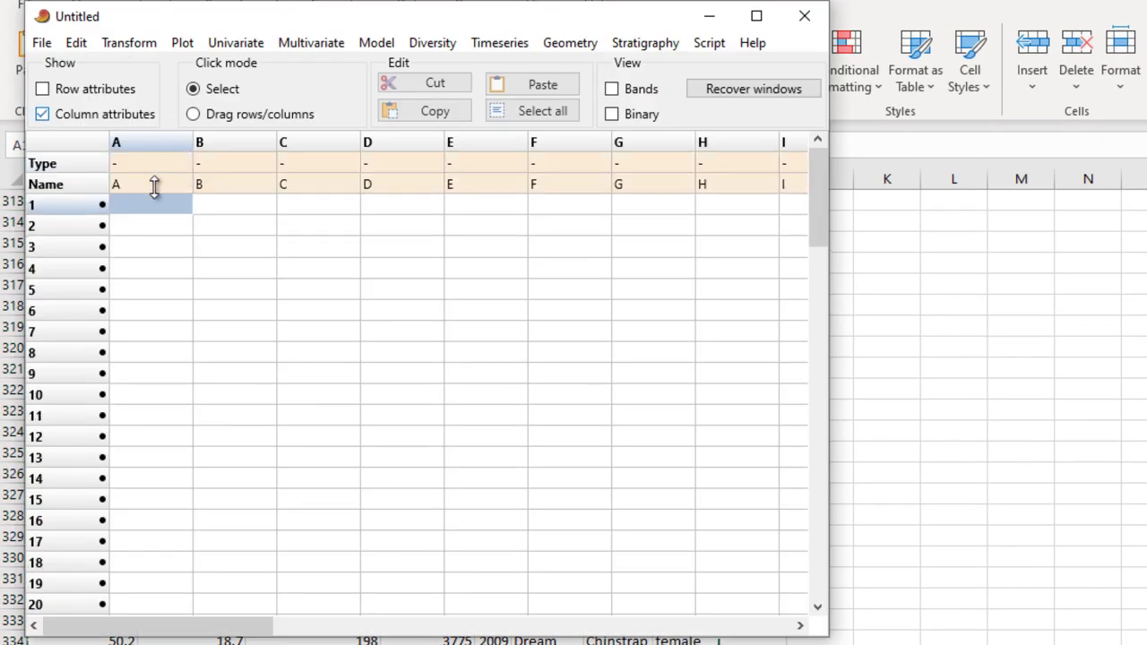
click(153, 185)
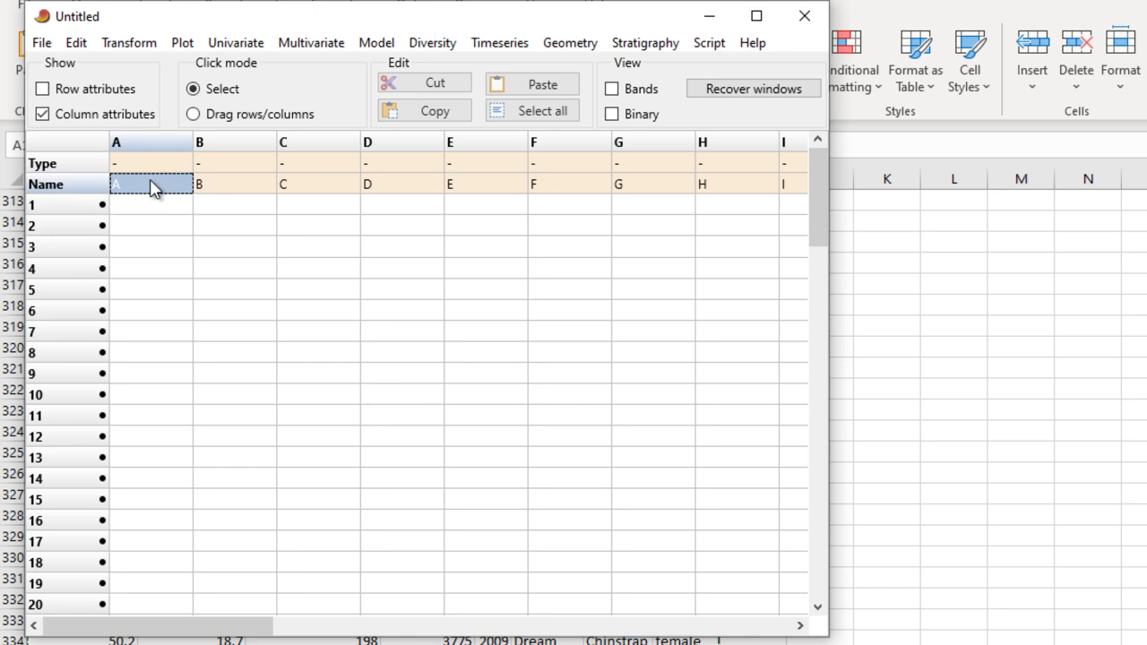
click(543, 84)
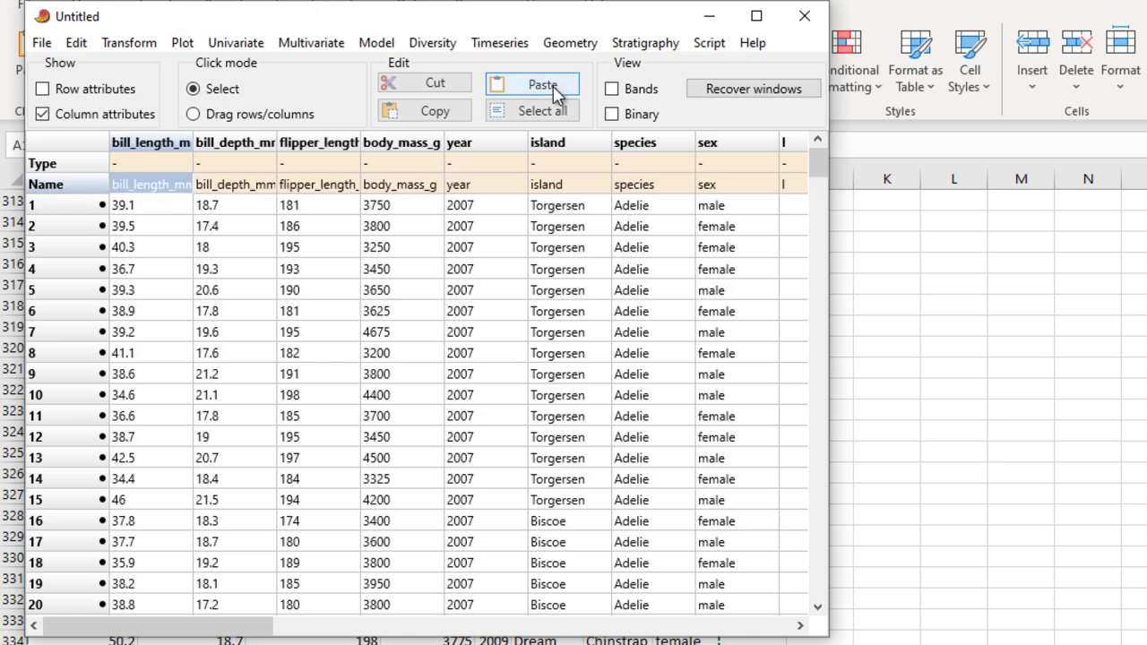
Set the island, species and sex columns to type Group, and hide the column attributes.
click(566, 164)
click(567, 163)
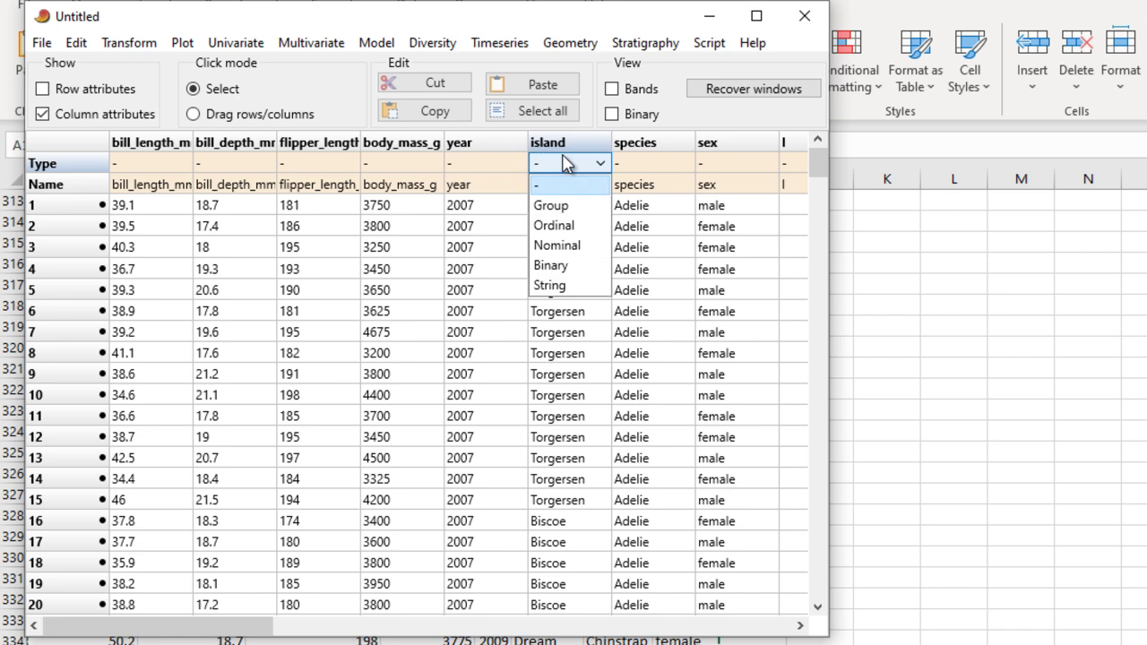
click(554, 205)
click(667, 169)
click(672, 165)
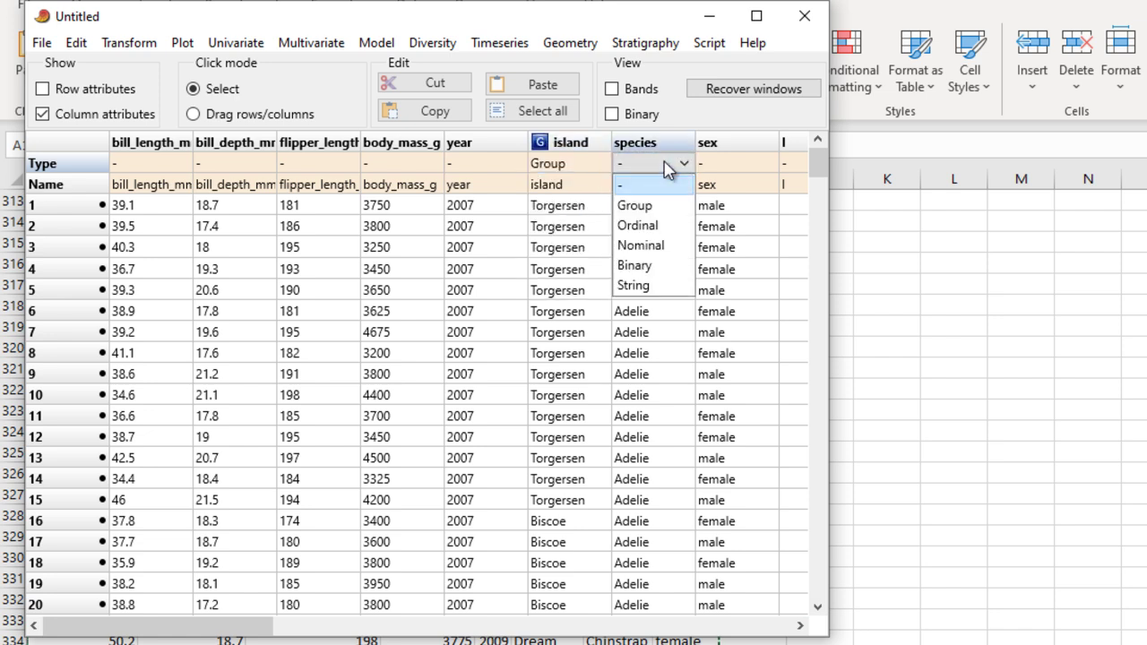
click(630, 206)
click(717, 170)
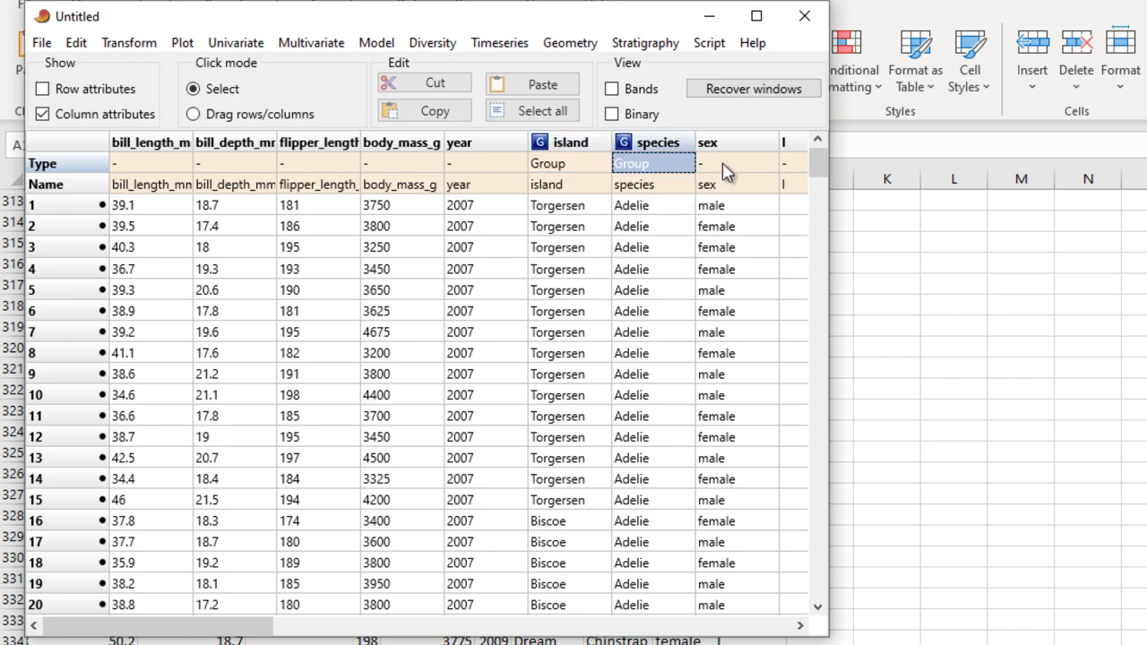
click(724, 166)
click(725, 206)
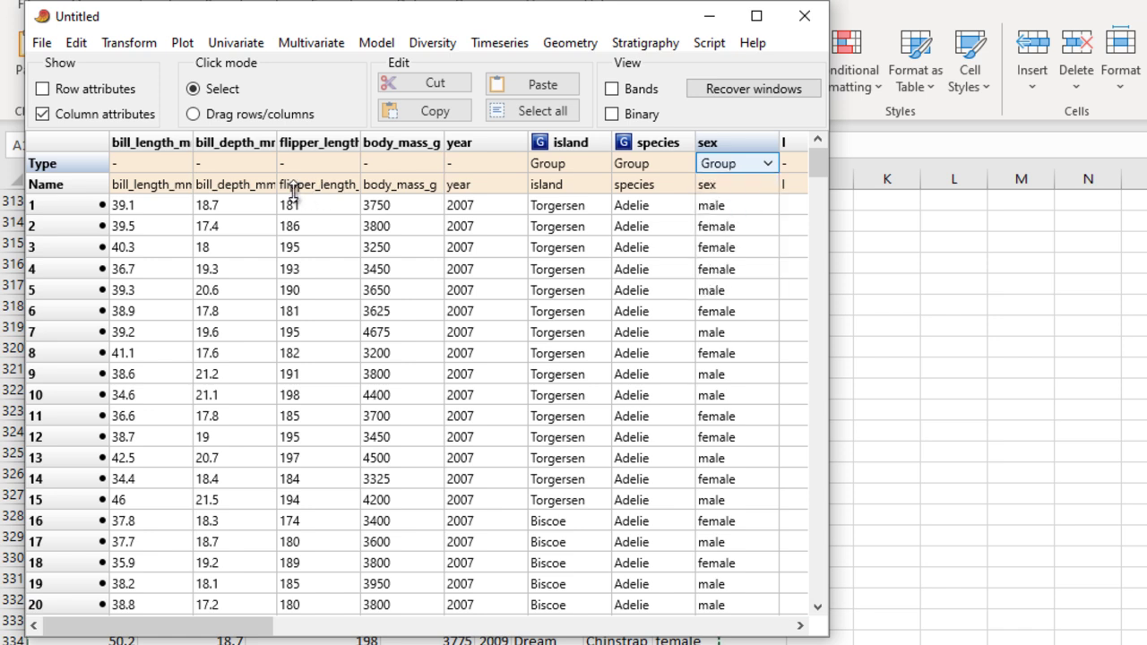
click(42, 116)
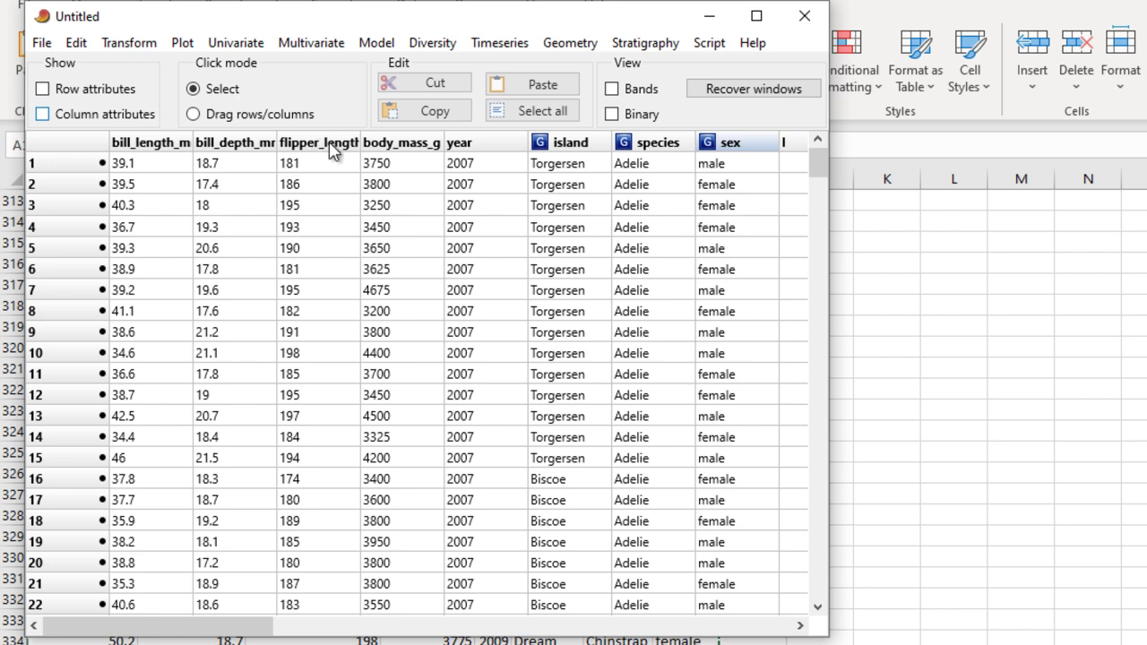
Create an XY graph from the flipper_length_mm and body_mass_g columns.
click(330, 150)
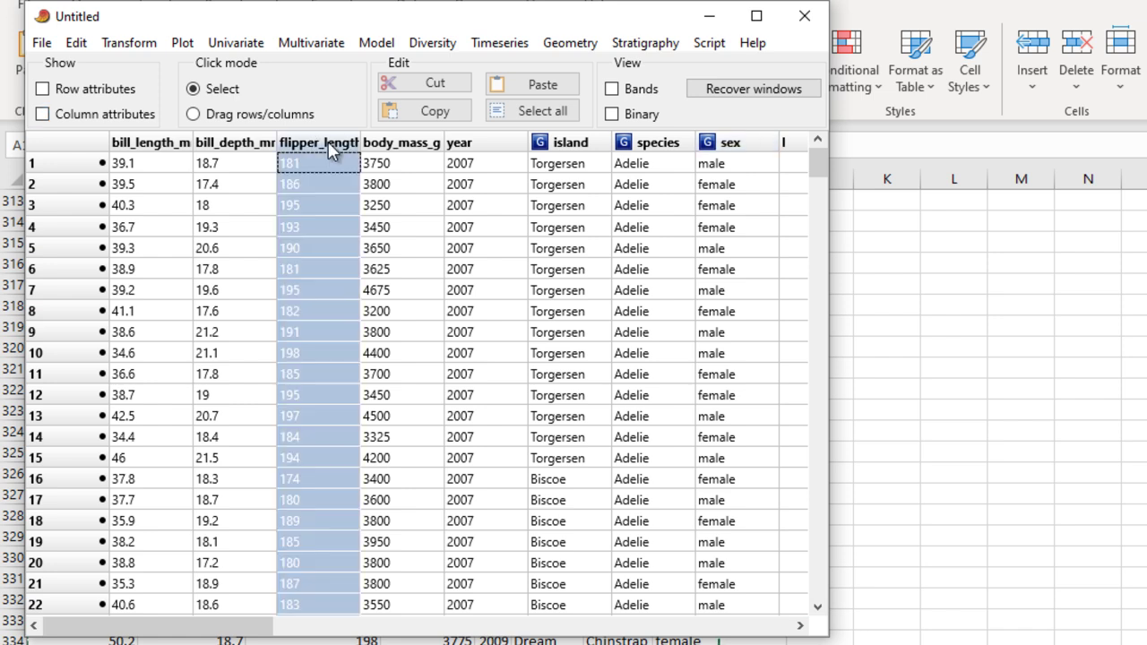
shift+click(419, 146)
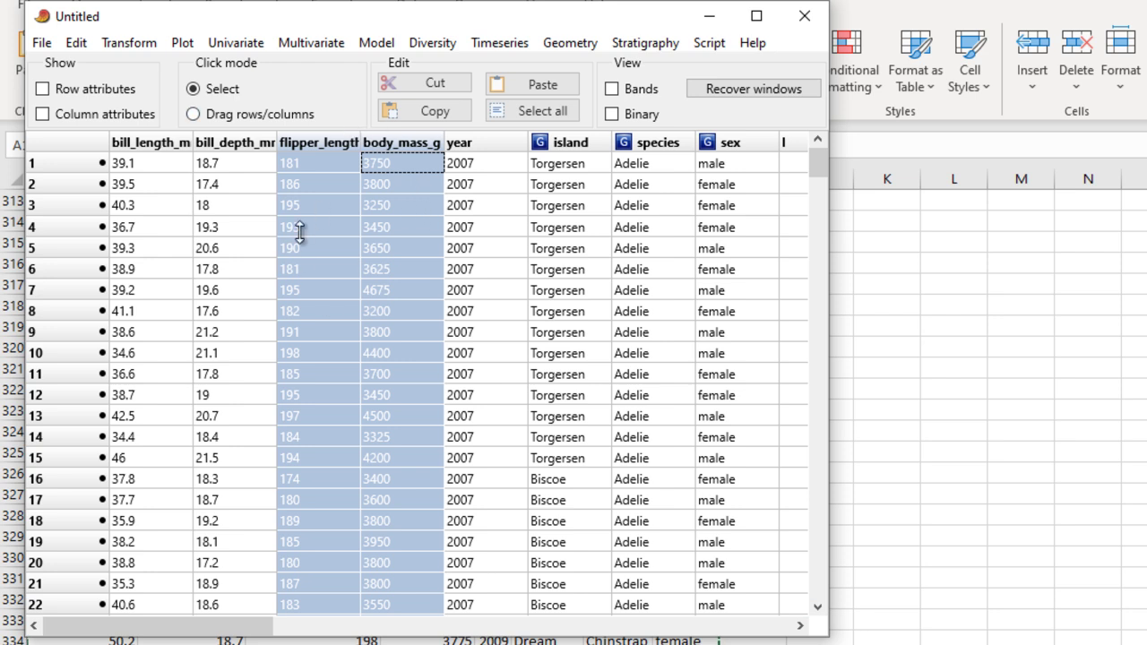
click(182, 43)
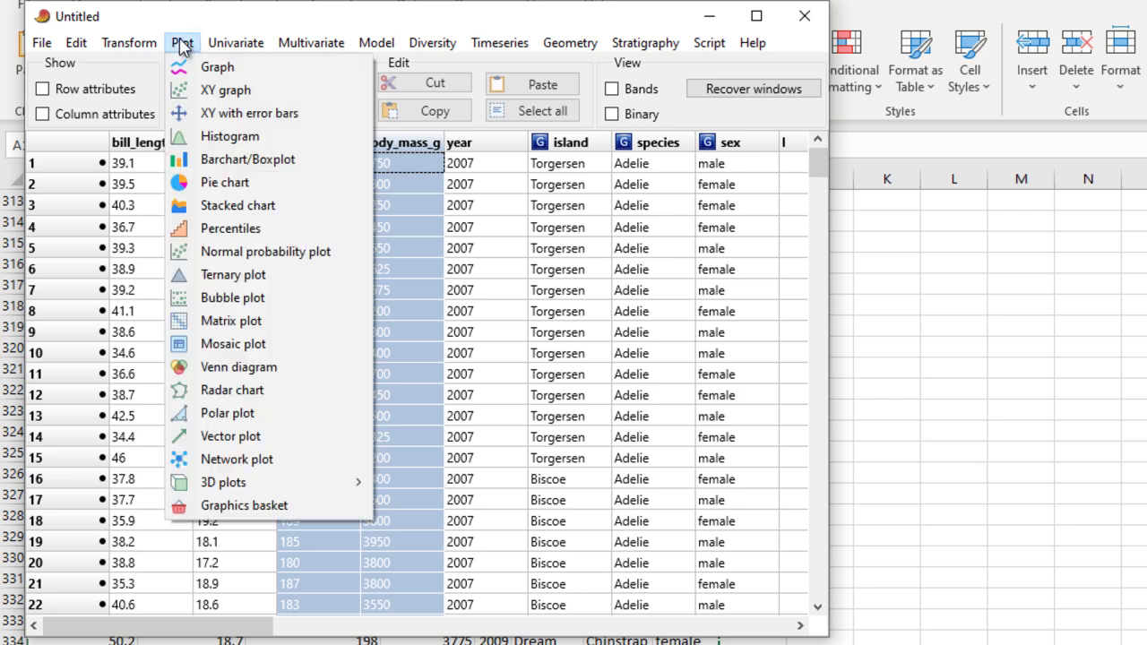
click(213, 95)
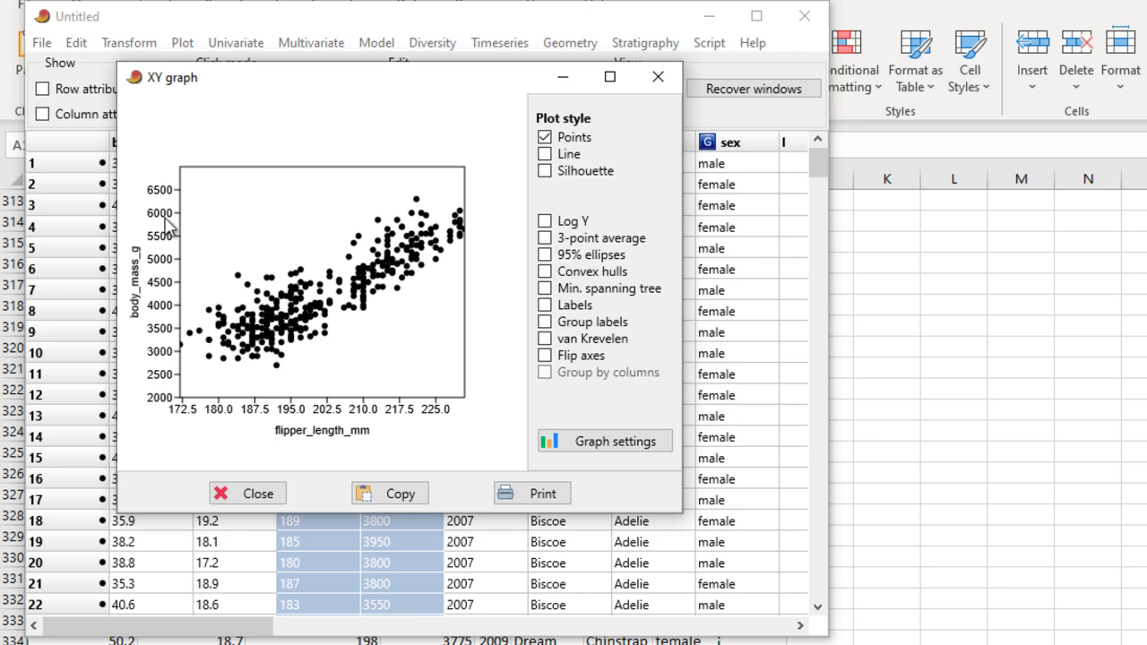
Try flipped axes and then a logarithmic Y axis on the XY graph, reverting each option.
click(546, 357)
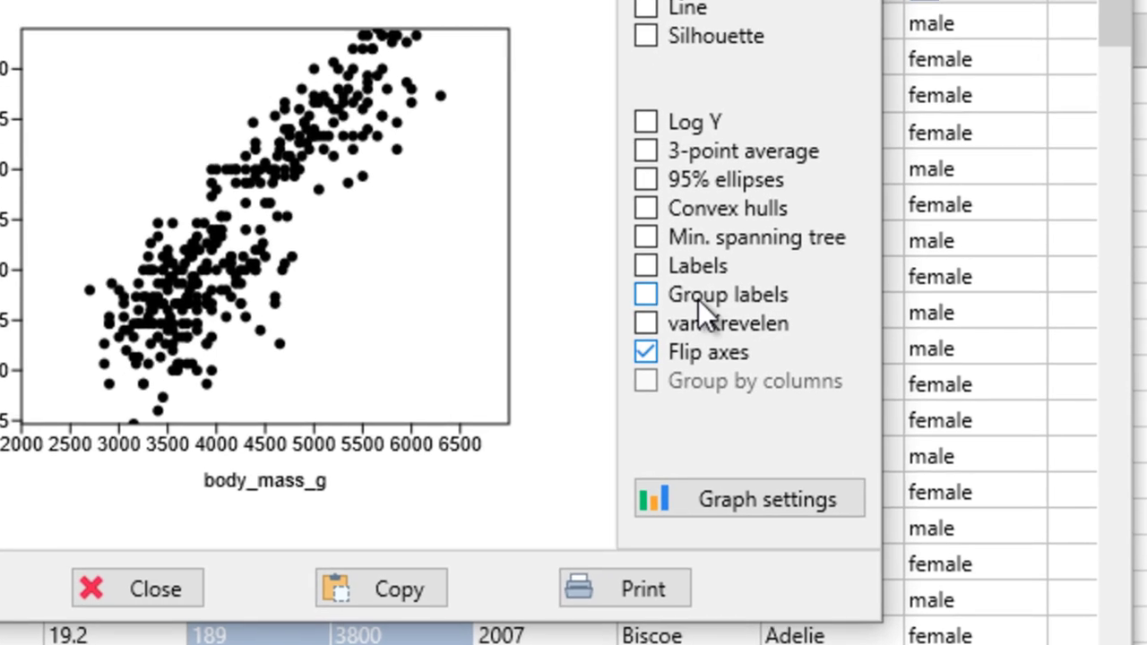
click(644, 354)
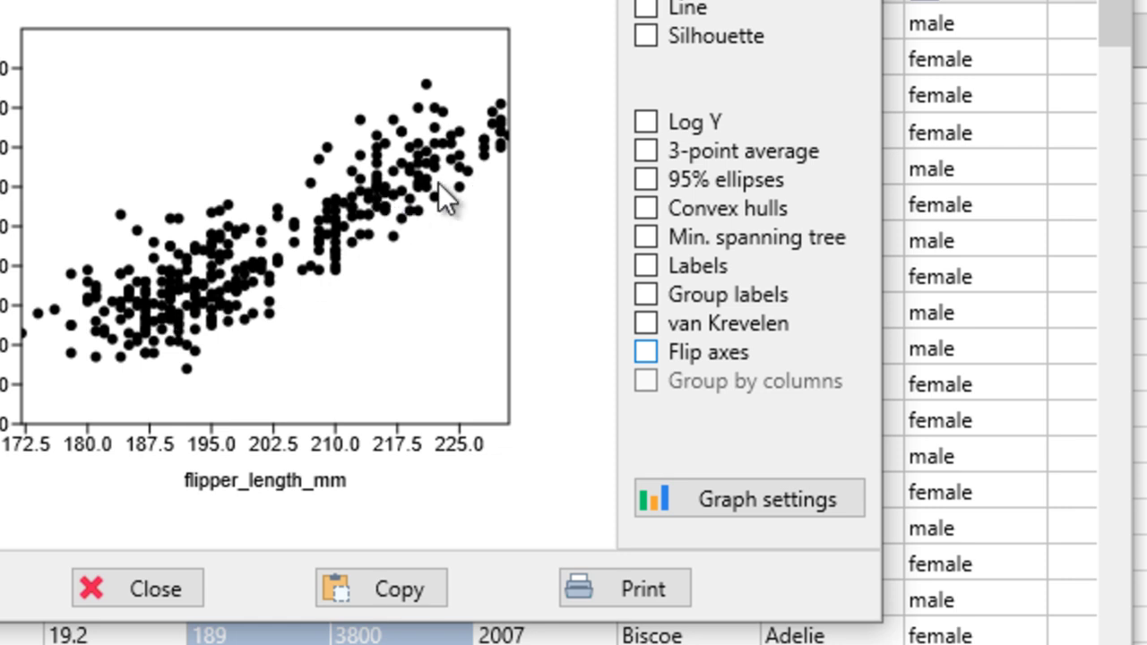
click(652, 136)
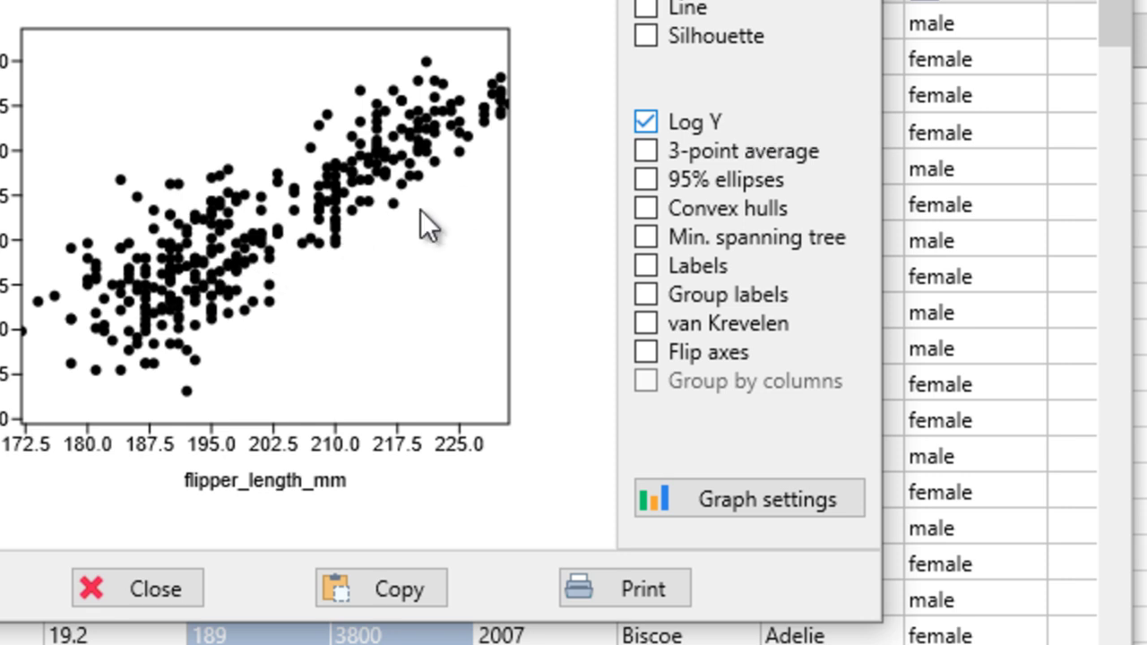
click(645, 122)
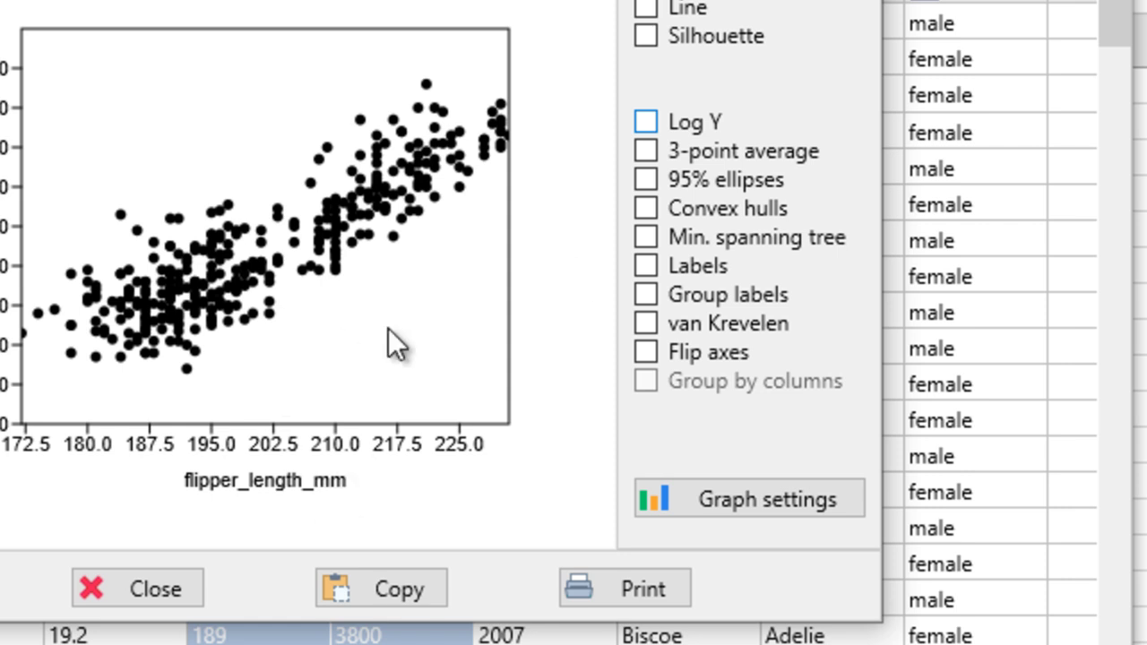
Widen the XY graph window slightly, and close it to return to the data table.
drag(882, 618, 981, 644)
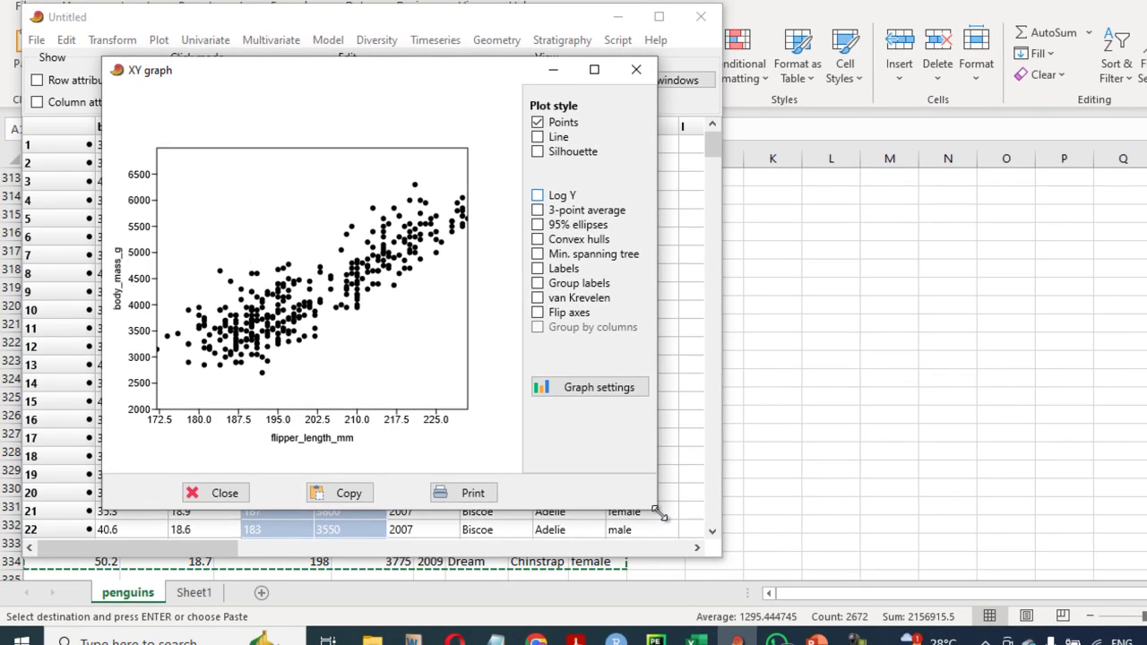
drag(660, 514, 666, 513)
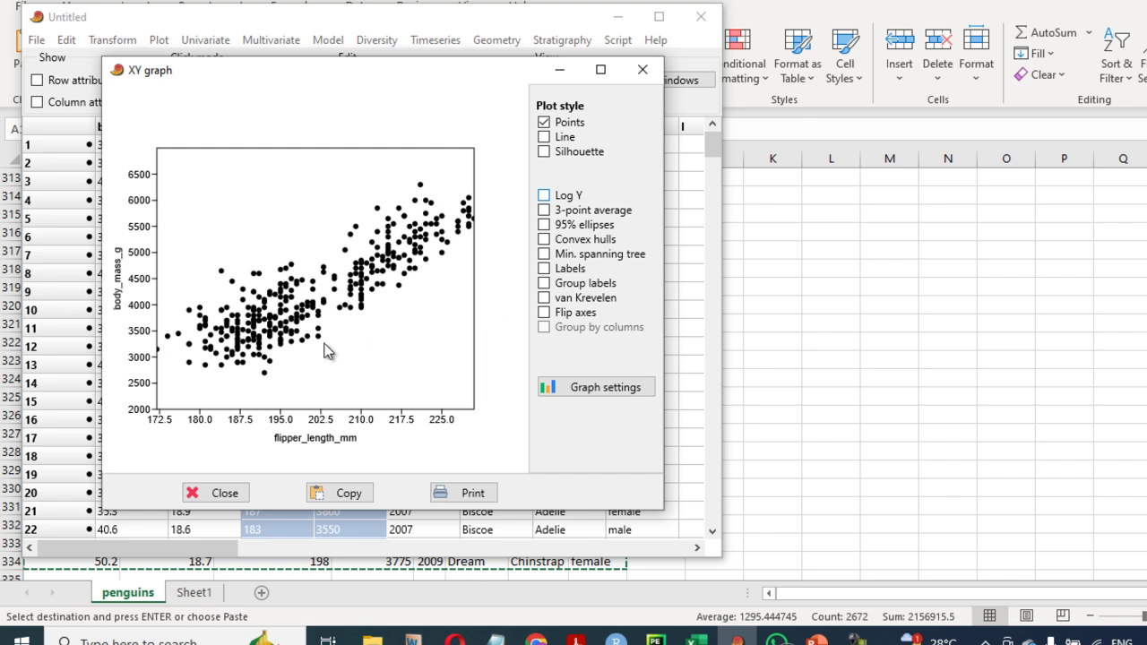
click(643, 69)
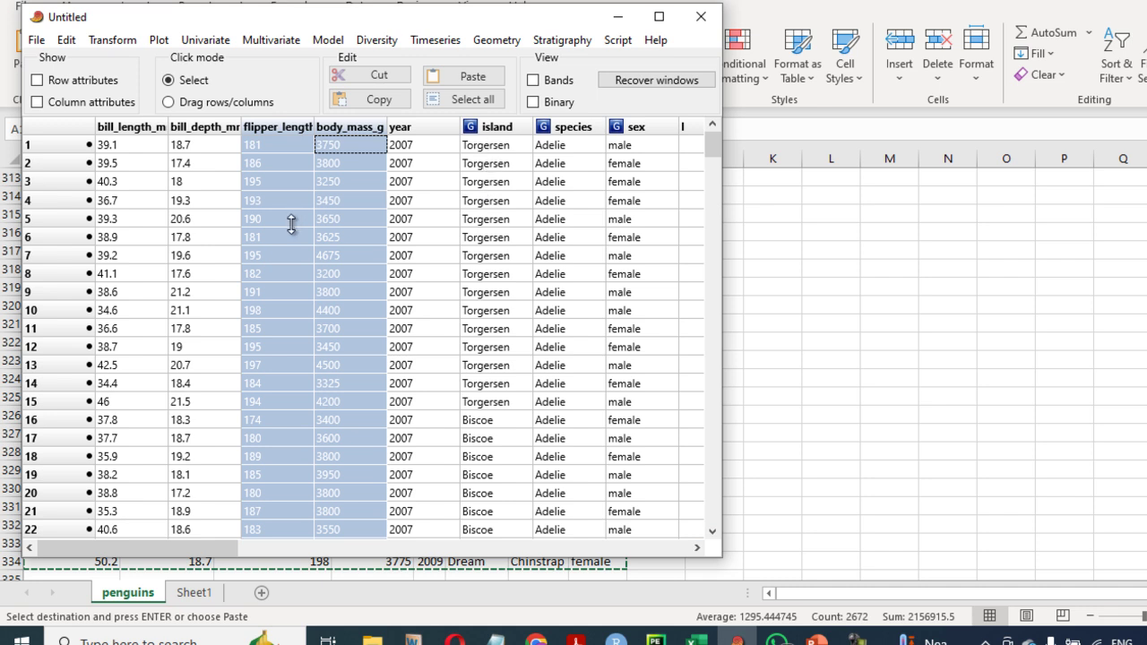
Select the entire data table and open the row colors and symbols settings for its groups.
click(193, 162)
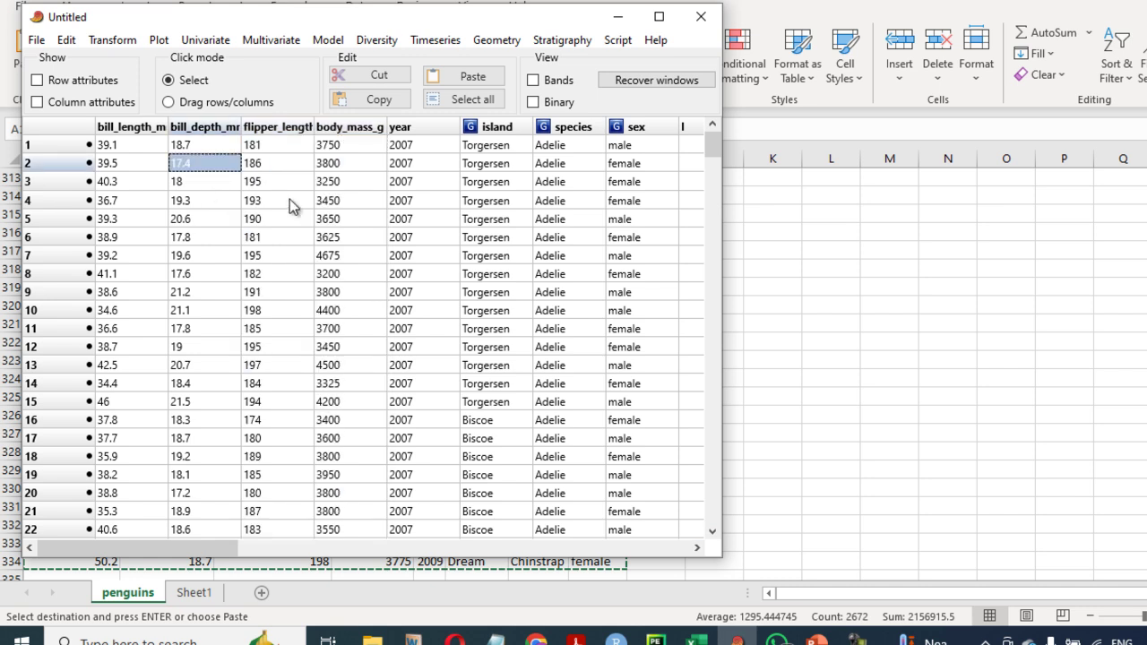
click(473, 103)
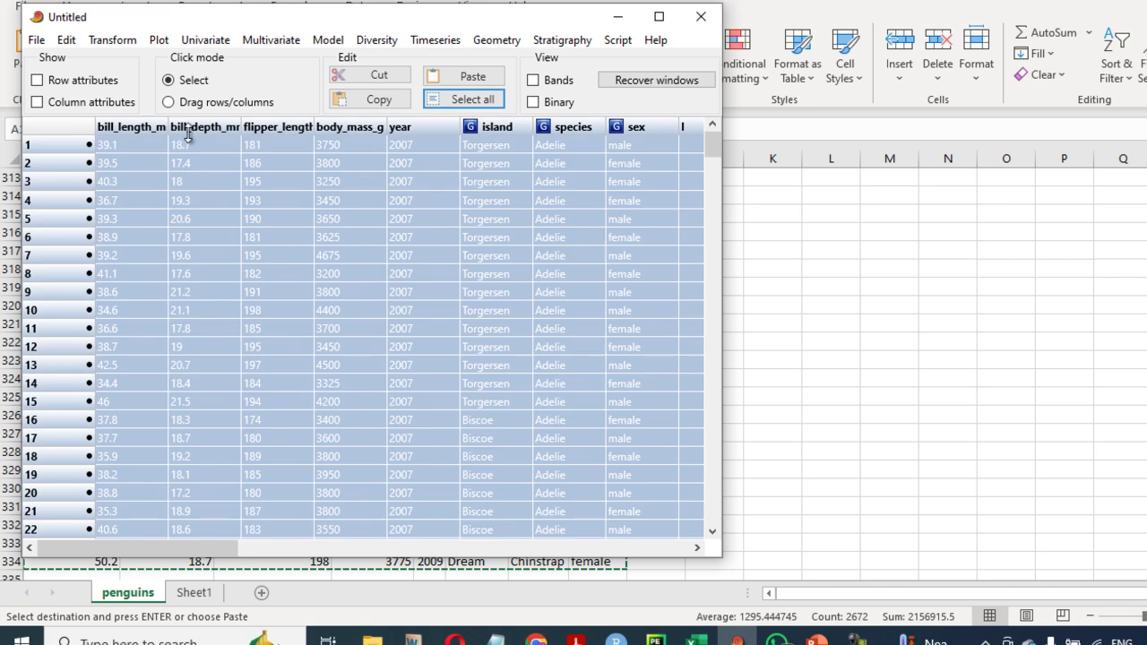
click(68, 41)
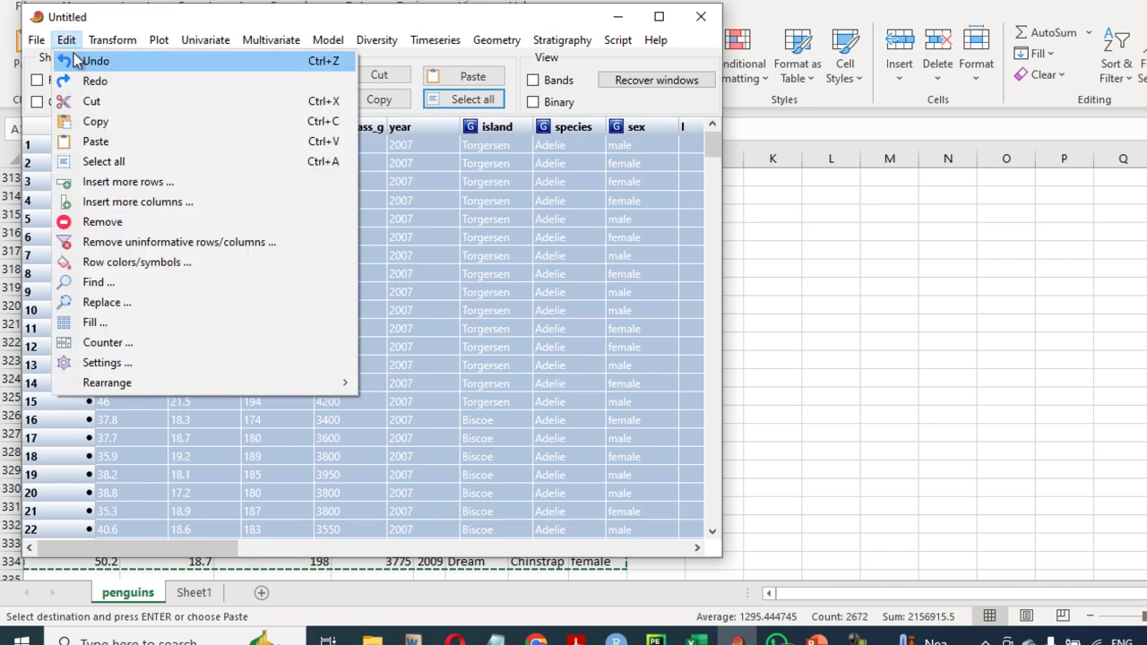
click(128, 267)
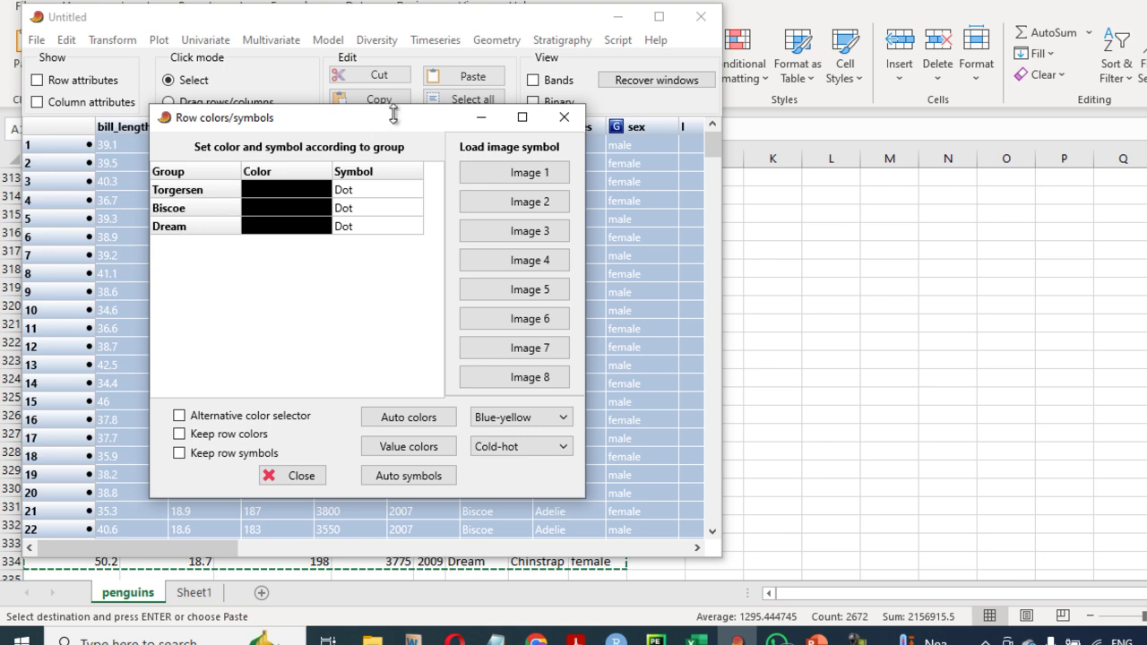
drag(400, 117, 396, 259)
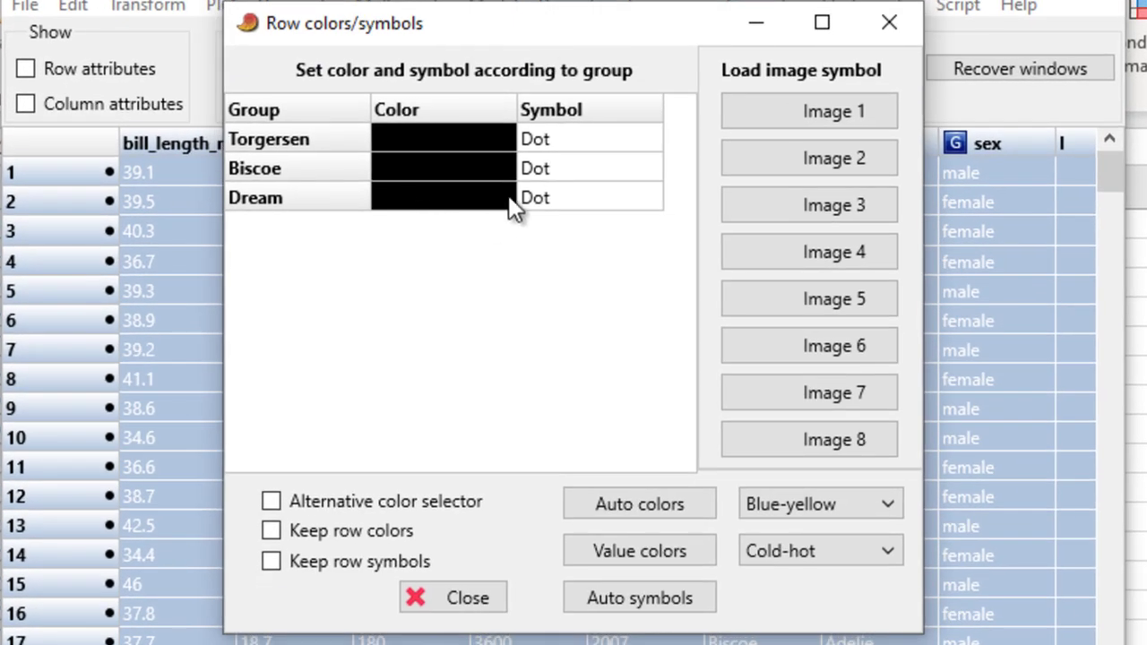
click(454, 142)
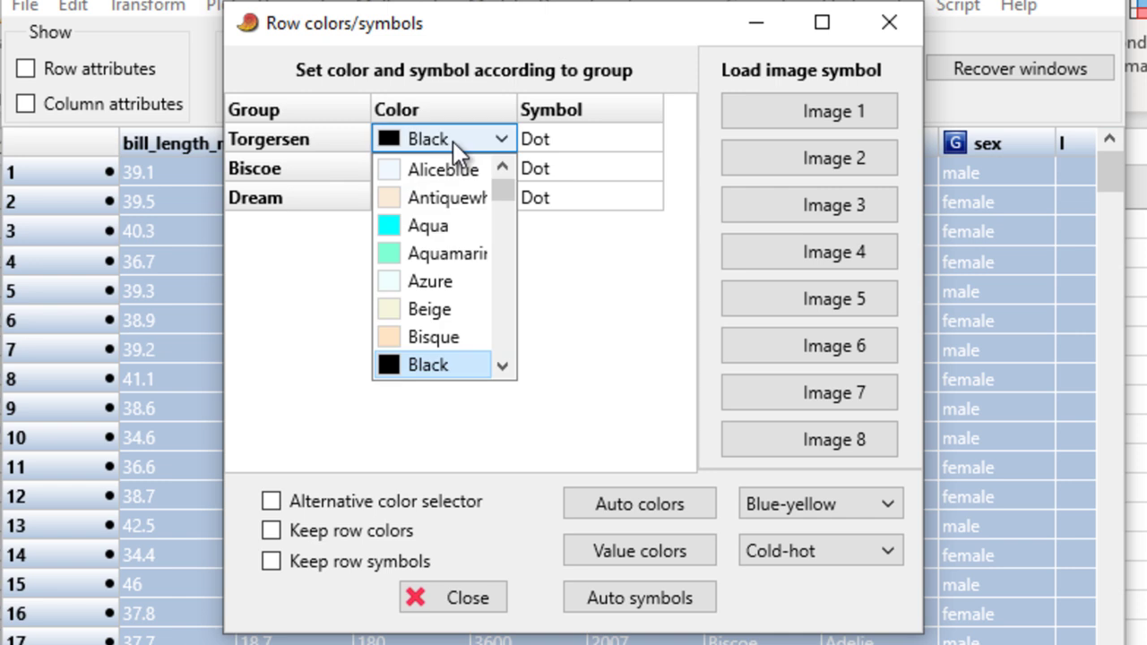
drag(498, 196, 496, 364)
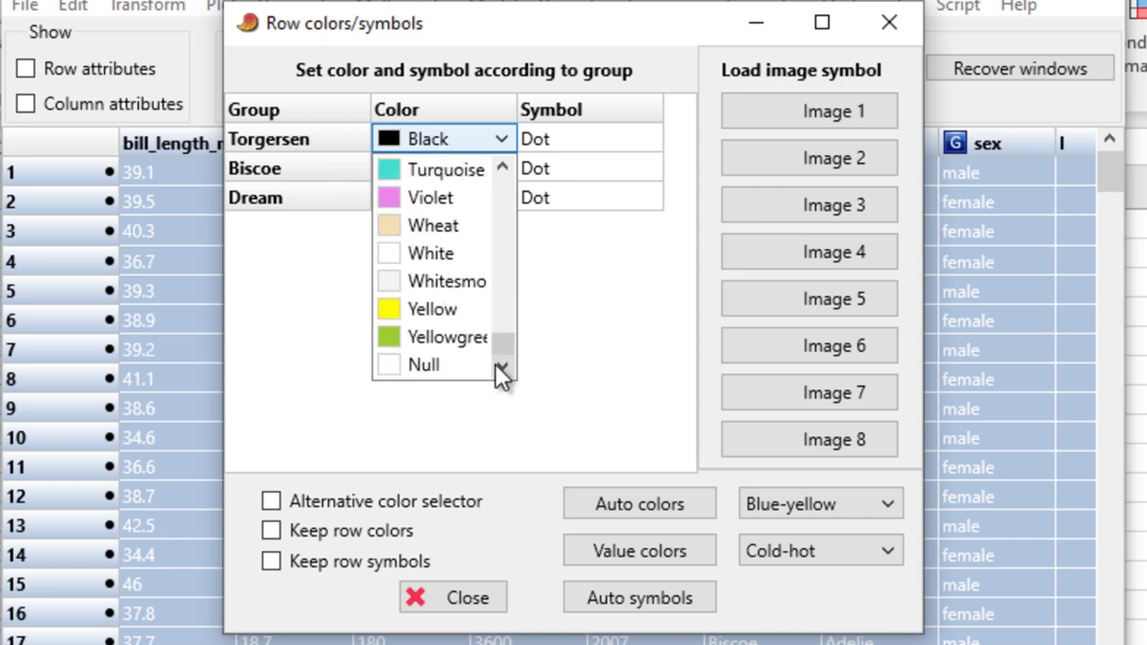
click(592, 304)
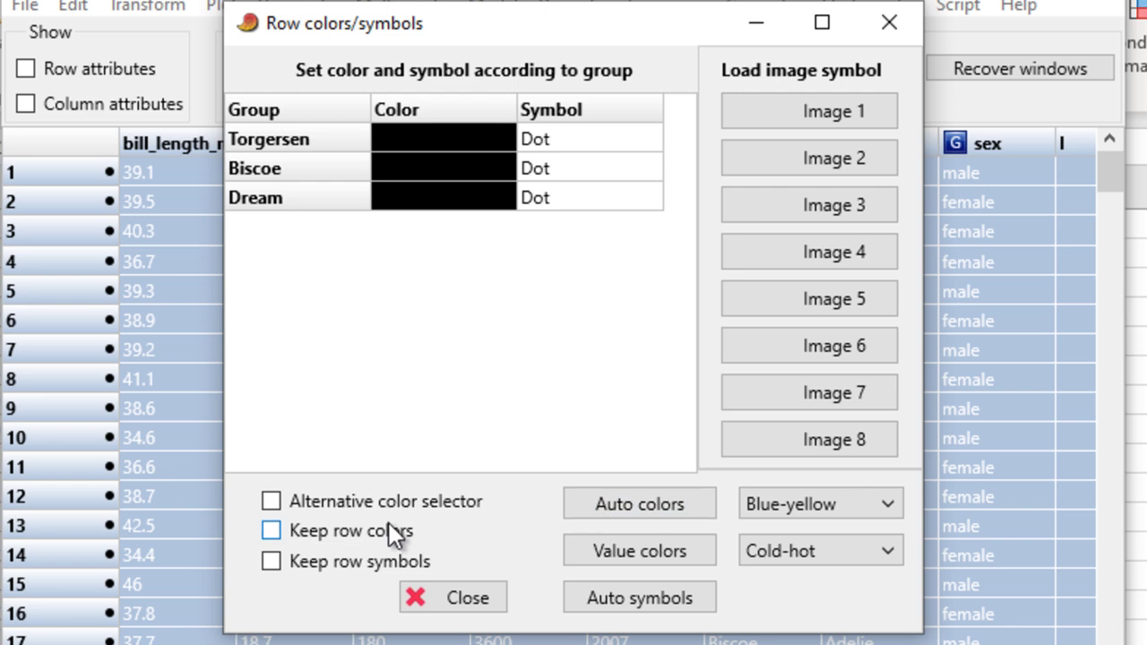
Enable the alternative color selector and assign automatic Blue-yellow colors to the island groups.
click(373, 505)
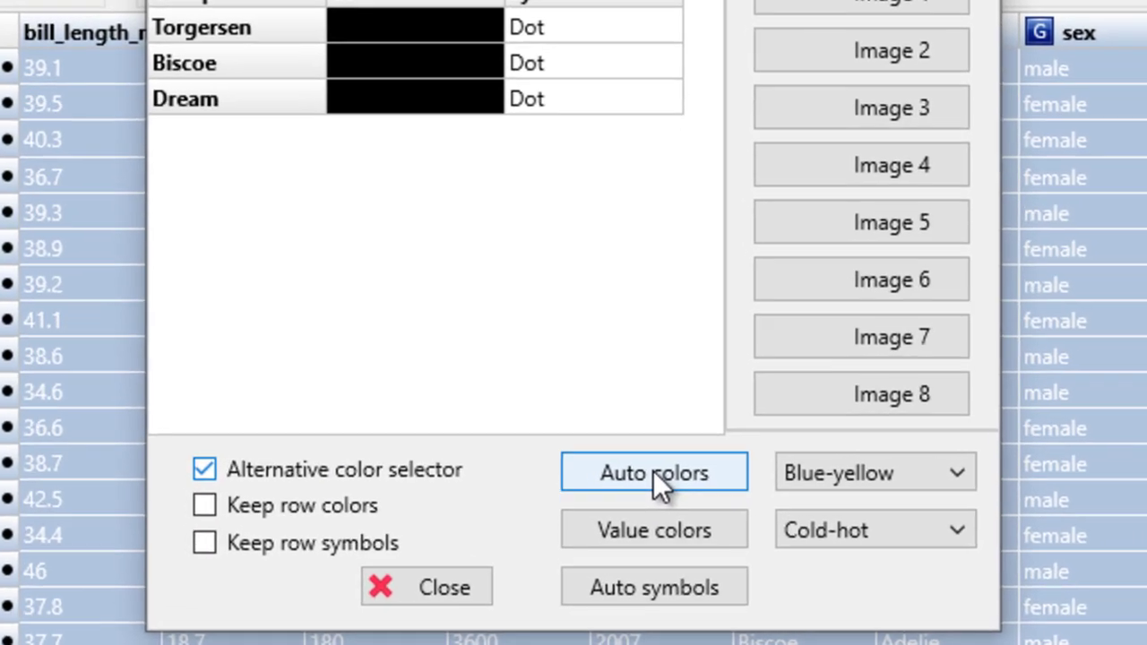
click(638, 504)
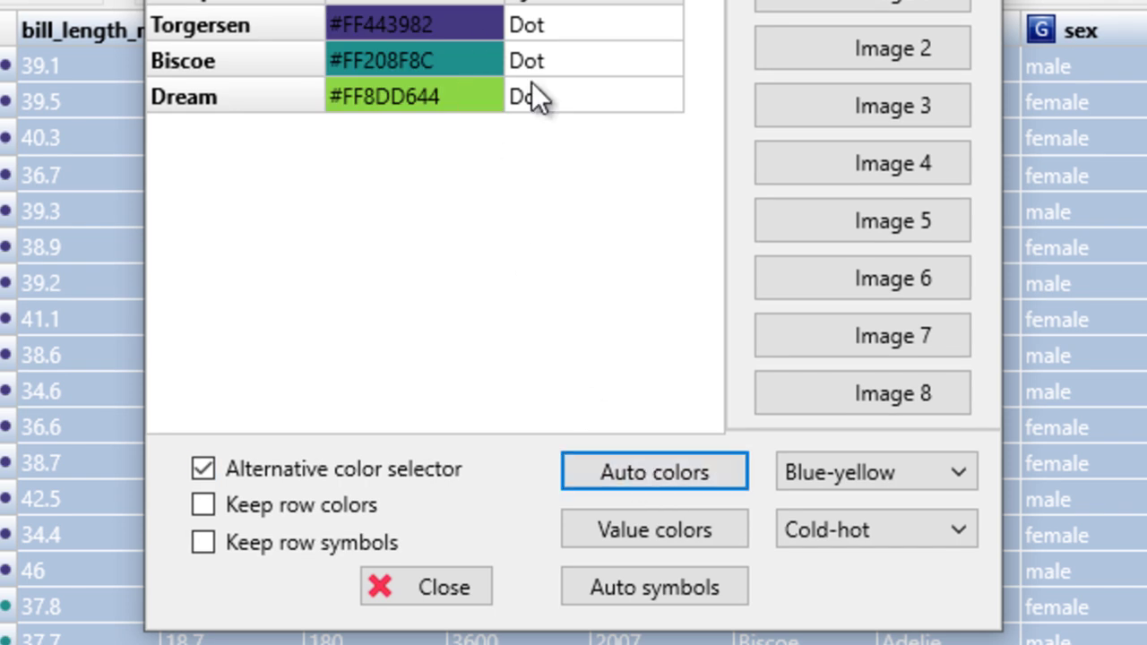
Try the Pastels color scheme and the Grayscale gradient, setting them back to Blue-yellow and Cold-hot.
click(956, 477)
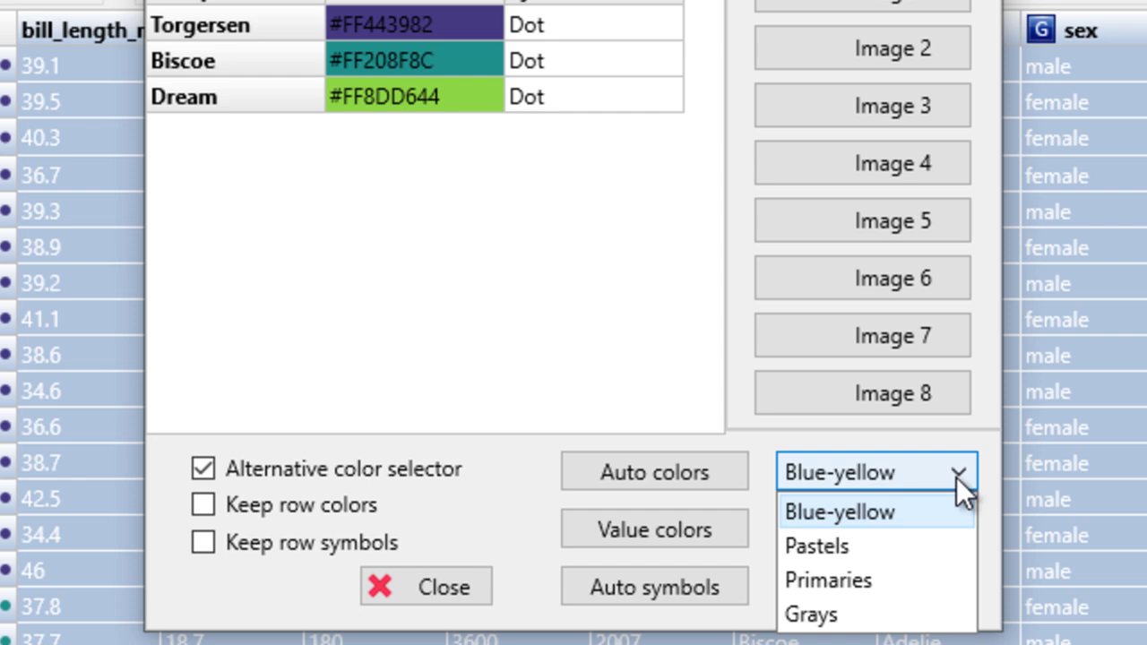
click(866, 543)
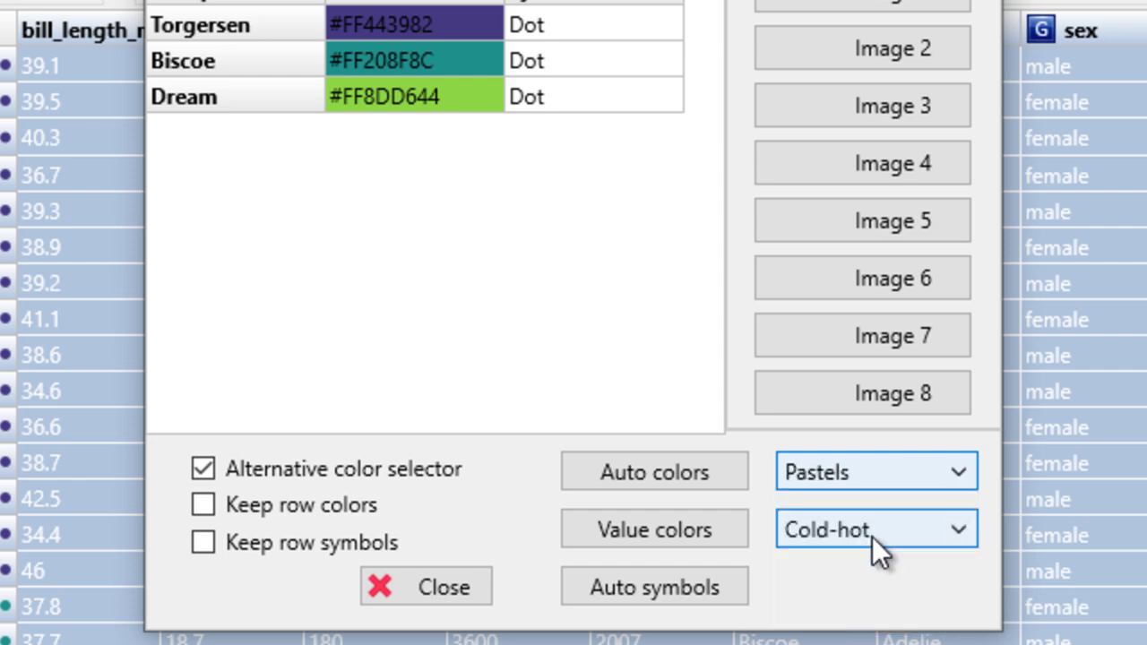
click(937, 478)
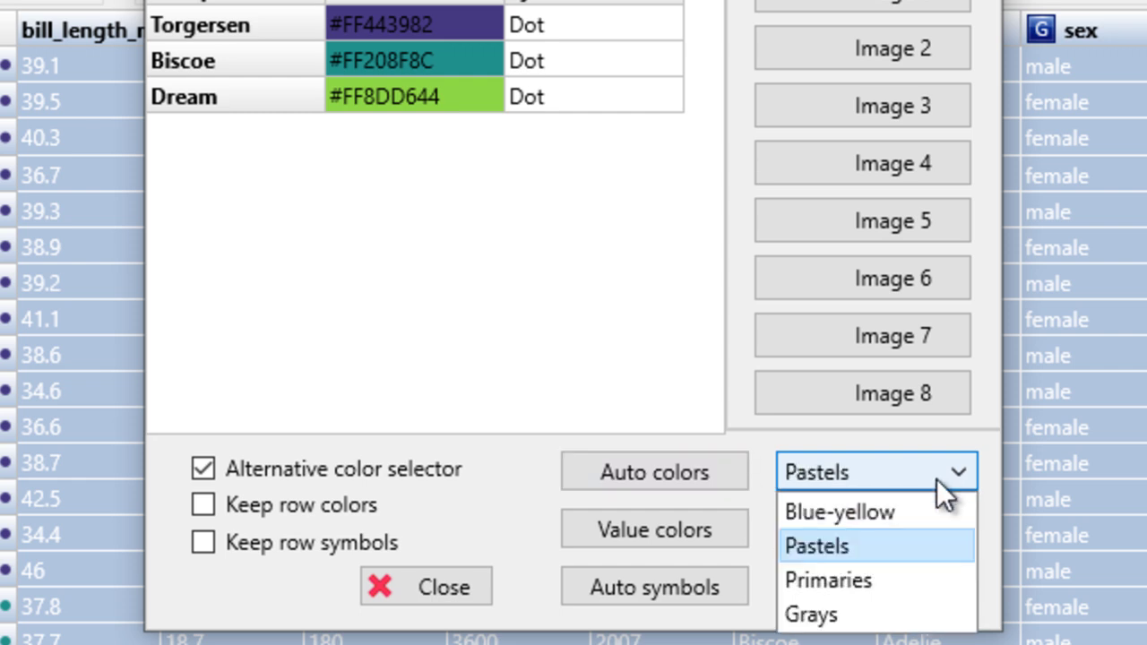
click(922, 513)
click(951, 541)
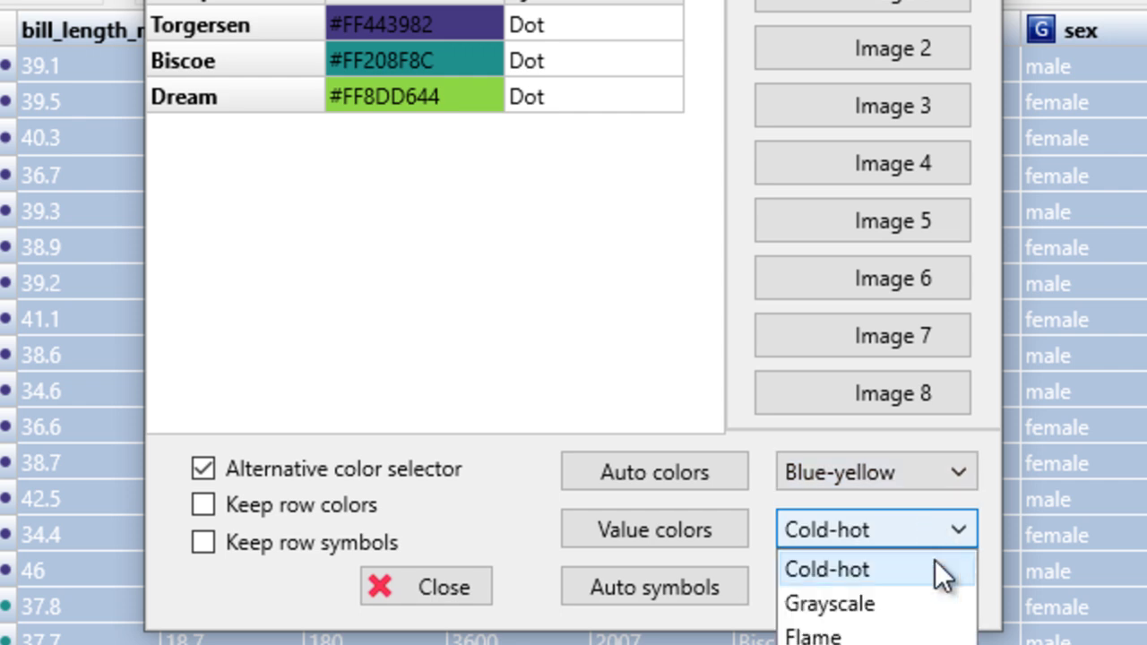
click(878, 606)
click(935, 533)
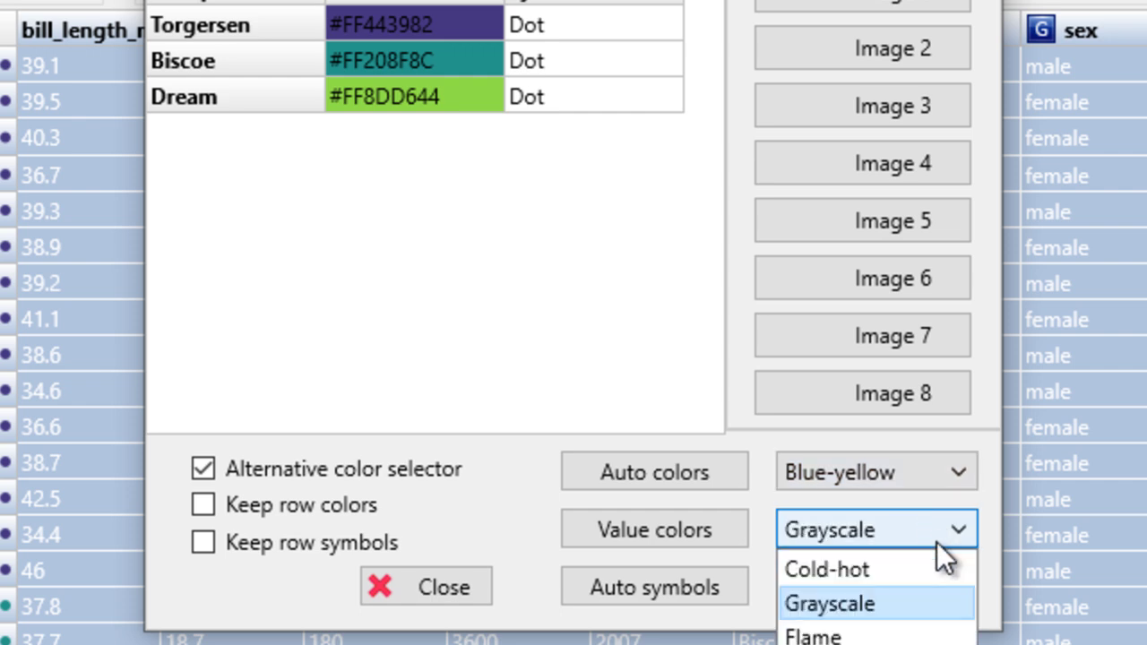
click(917, 566)
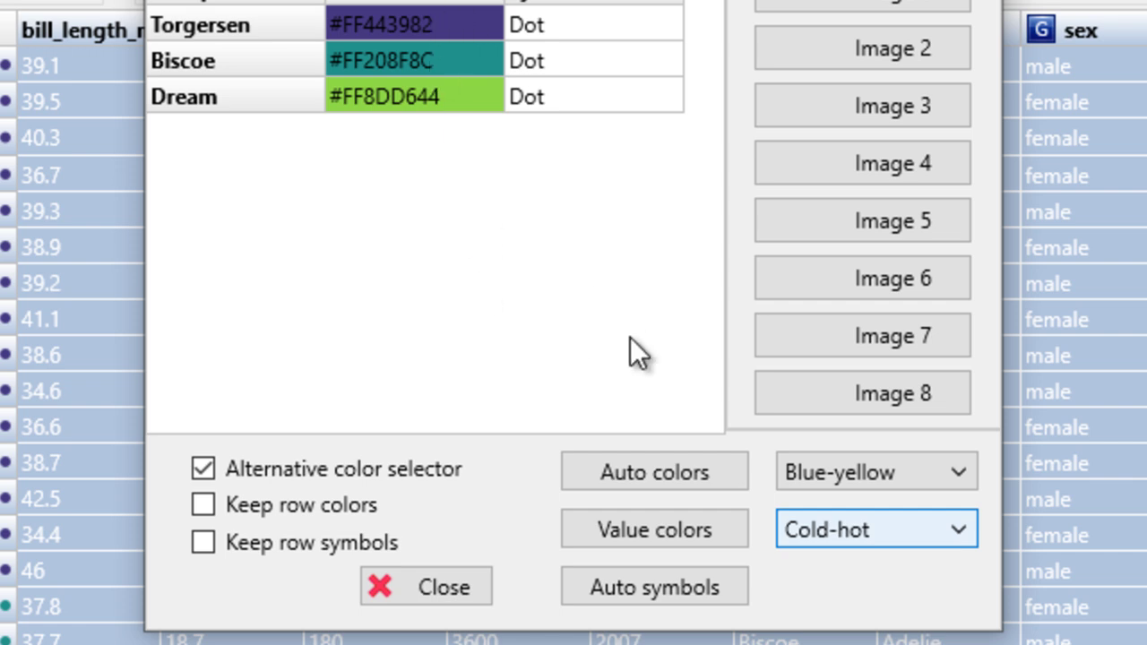
Disable the alternative color selector and assign automatic Pastels colors to the island groups.
click(260, 470)
click(877, 481)
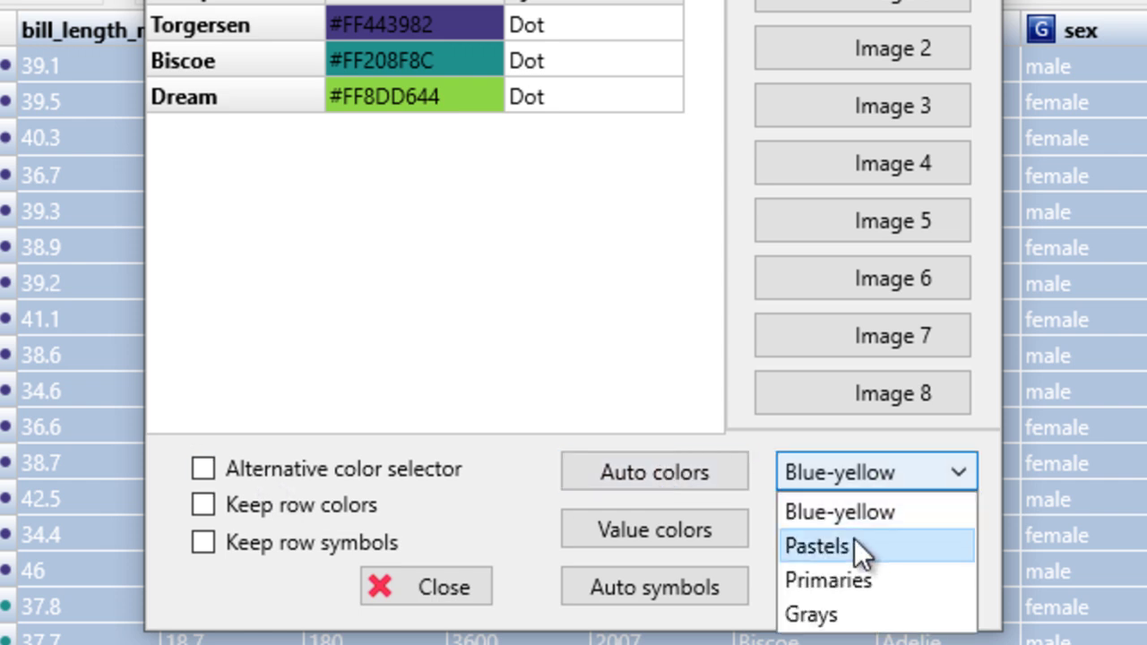
click(855, 546)
click(663, 478)
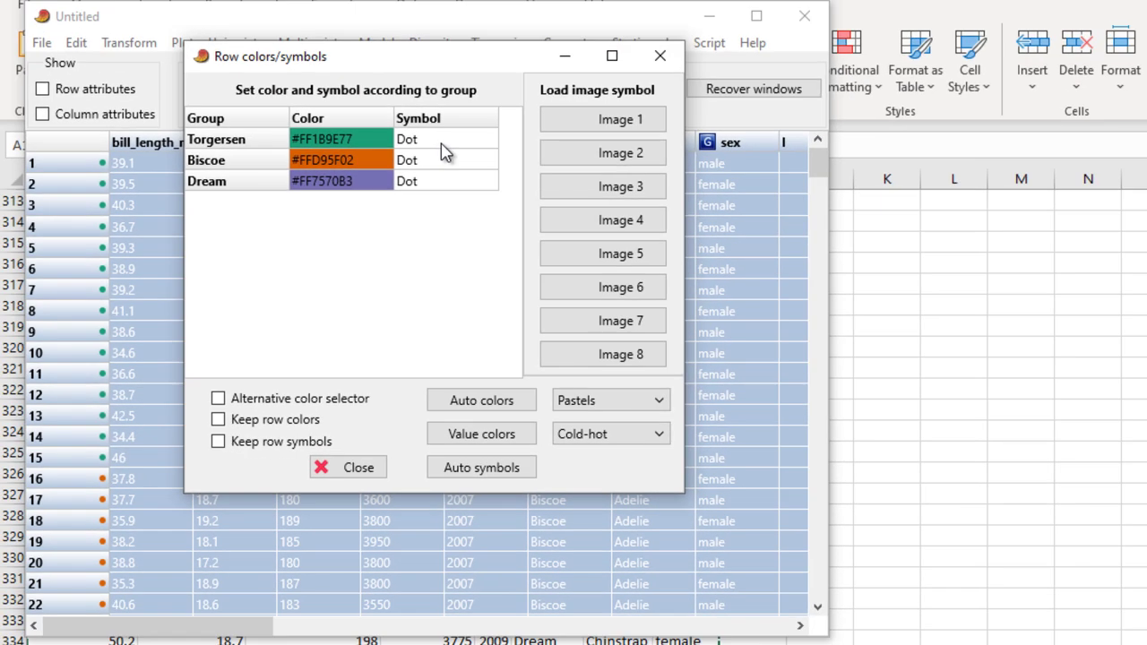
Review the symbol choices for the Torgersen group, keep Dot, and close the row colors and symbols settings.
click(446, 153)
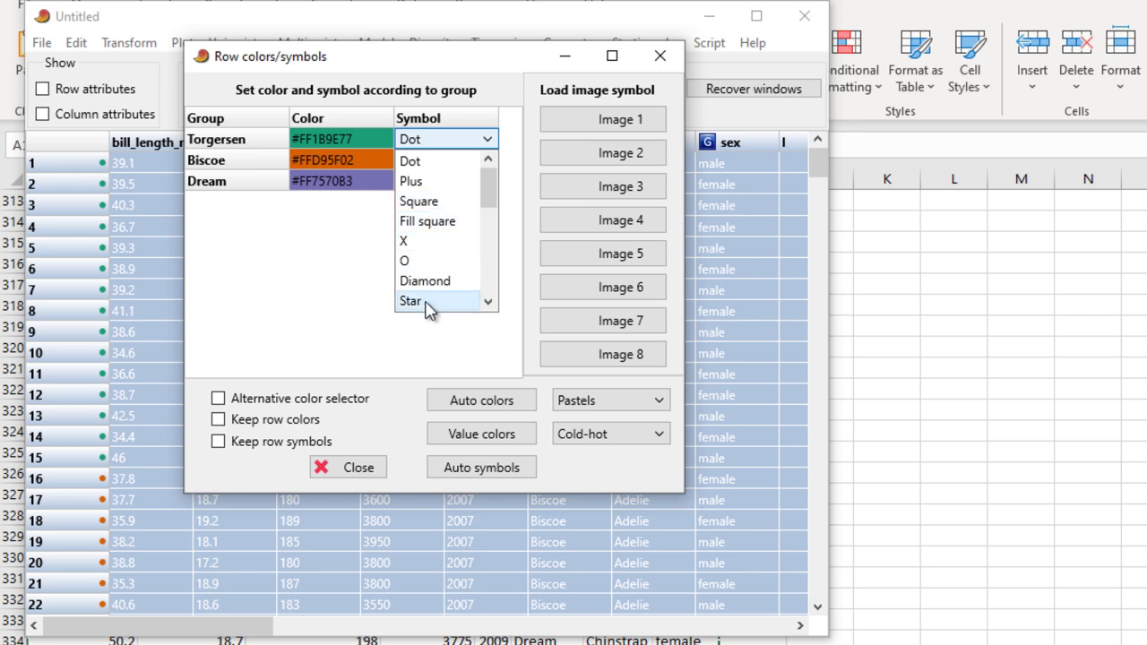
drag(485, 197, 487, 162)
click(323, 246)
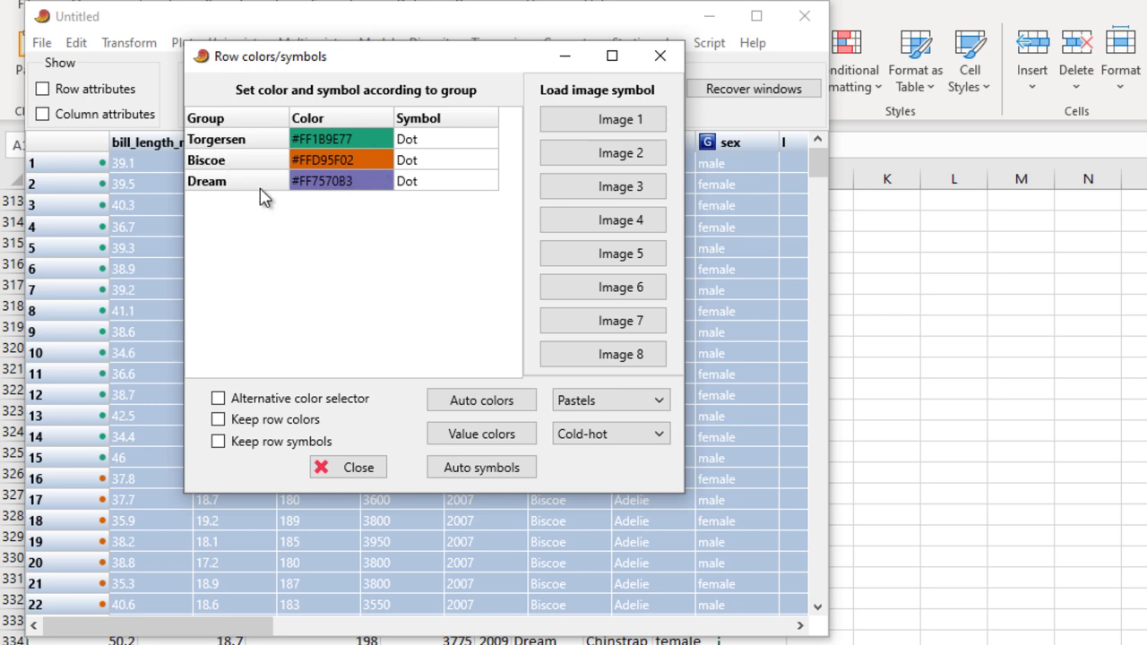
click(659, 58)
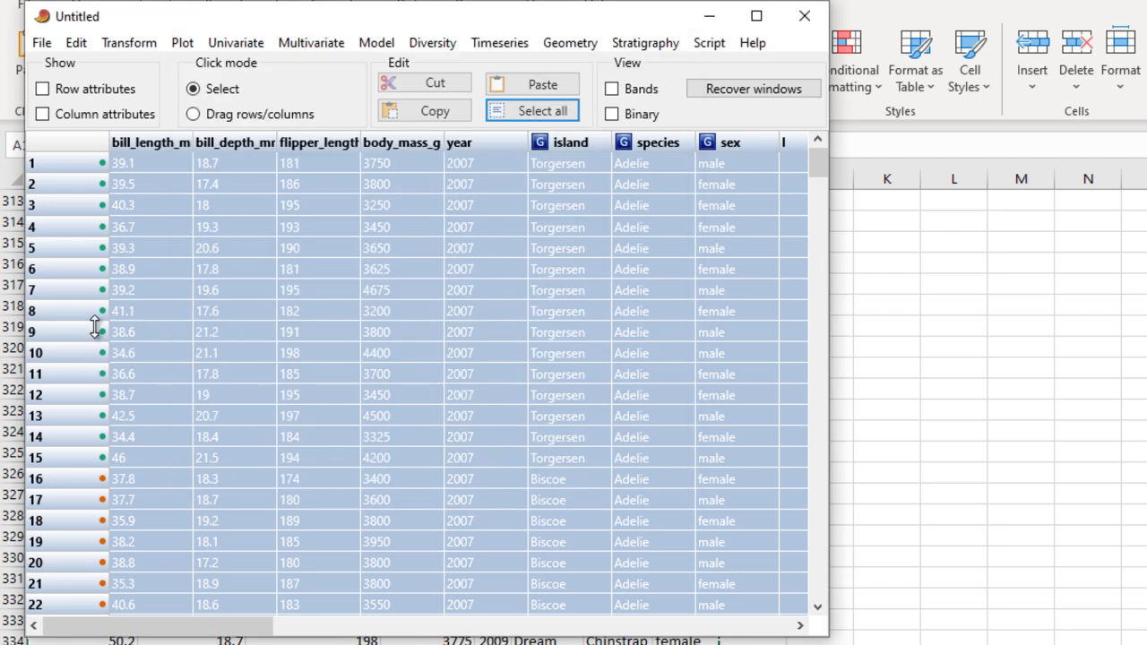
Examine the row colors near the end of the data table, and return to the first rows.
key(ctrl+End)
key(Up)
key(Up)
key(Up)
key(Up)
key(Up)
key(Up)
key(Up)
key(Up)
key(Up)
key(Up)
key(Up)
key(Up)
key(Up)
key(Up)
key(Up)
key(Up)
key(Up)
key(Up)
key(Up)
key(Up)
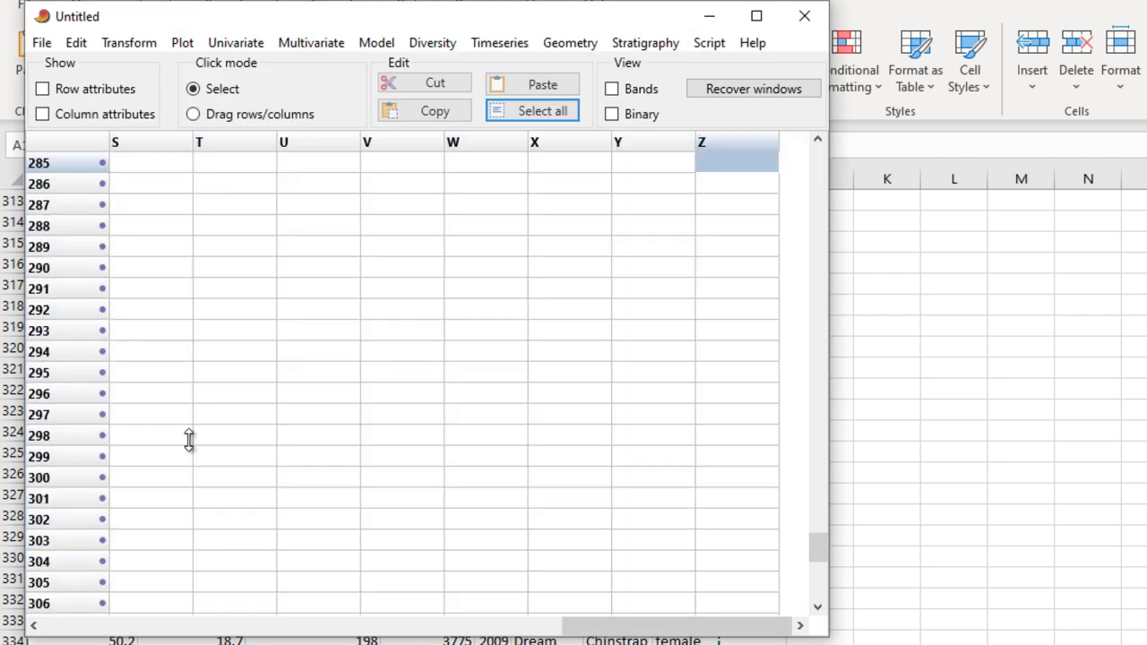
drag(622, 634, 104, 632)
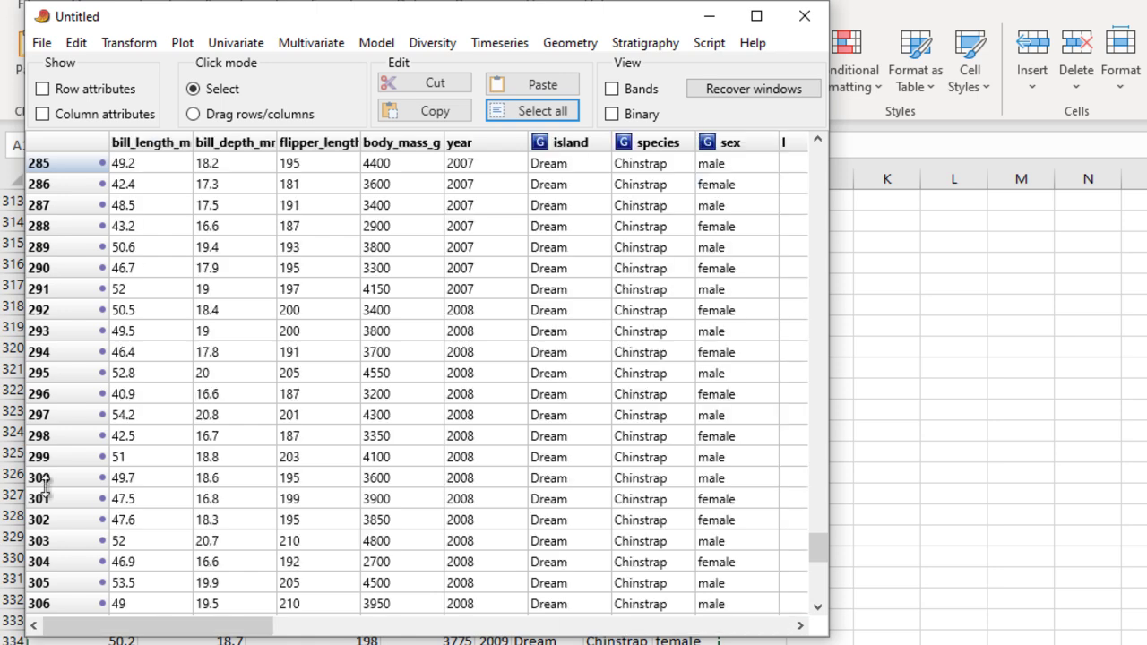
drag(821, 549, 842, 151)
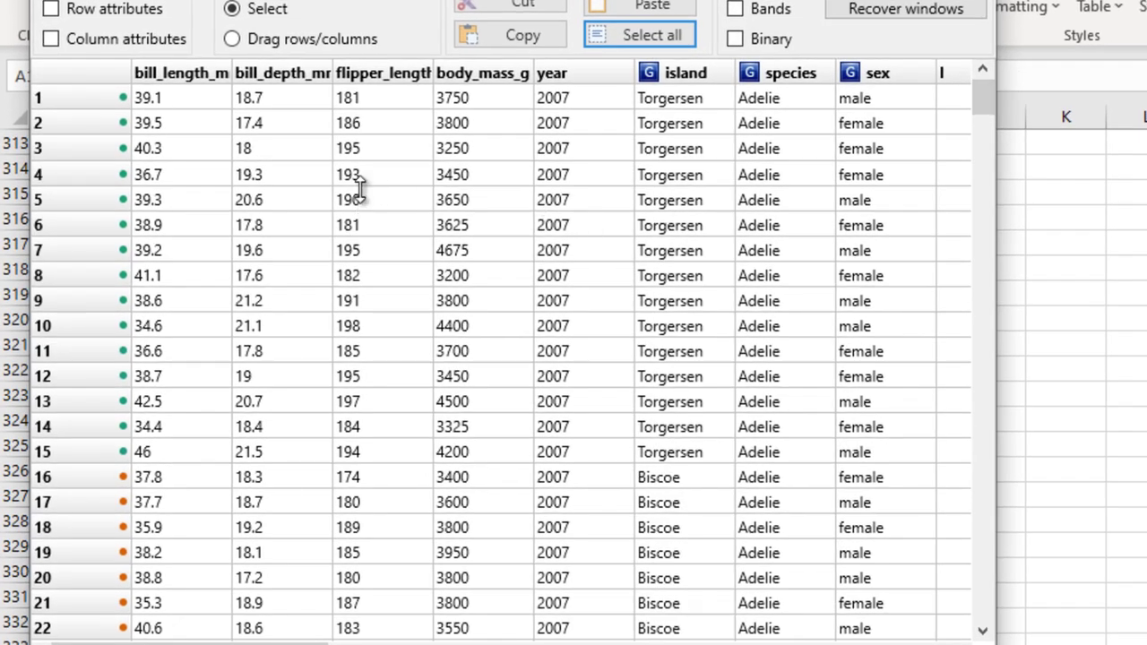
Plot the flipper length and body mass columns as an XY graph and maximize the graph window.
click(396, 71)
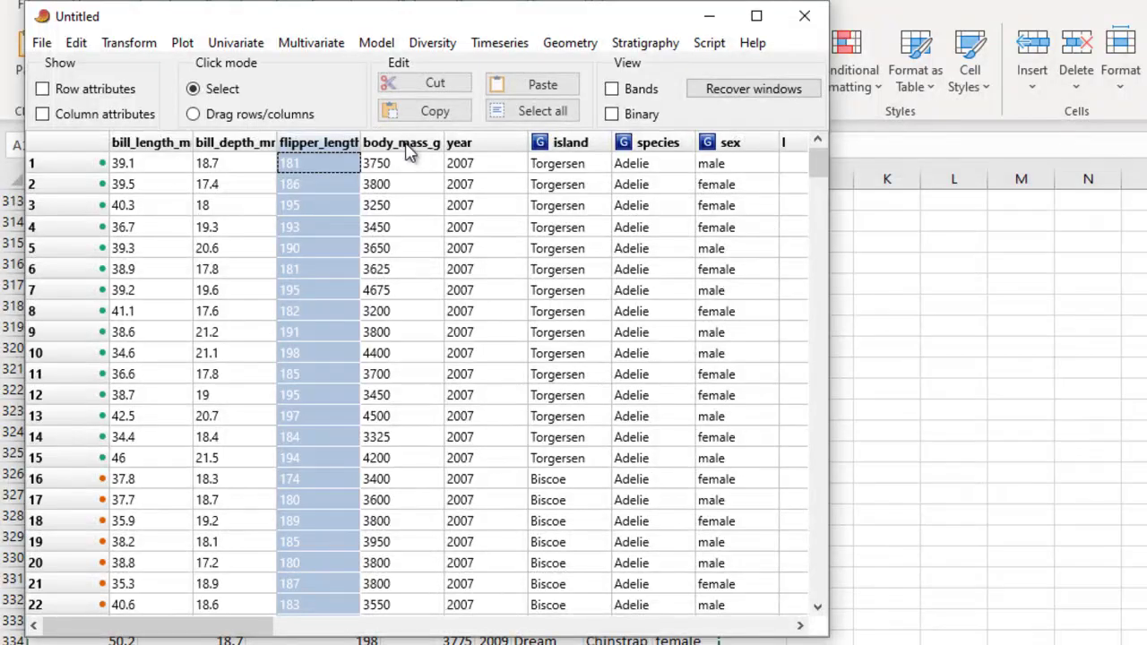
shift+click(413, 139)
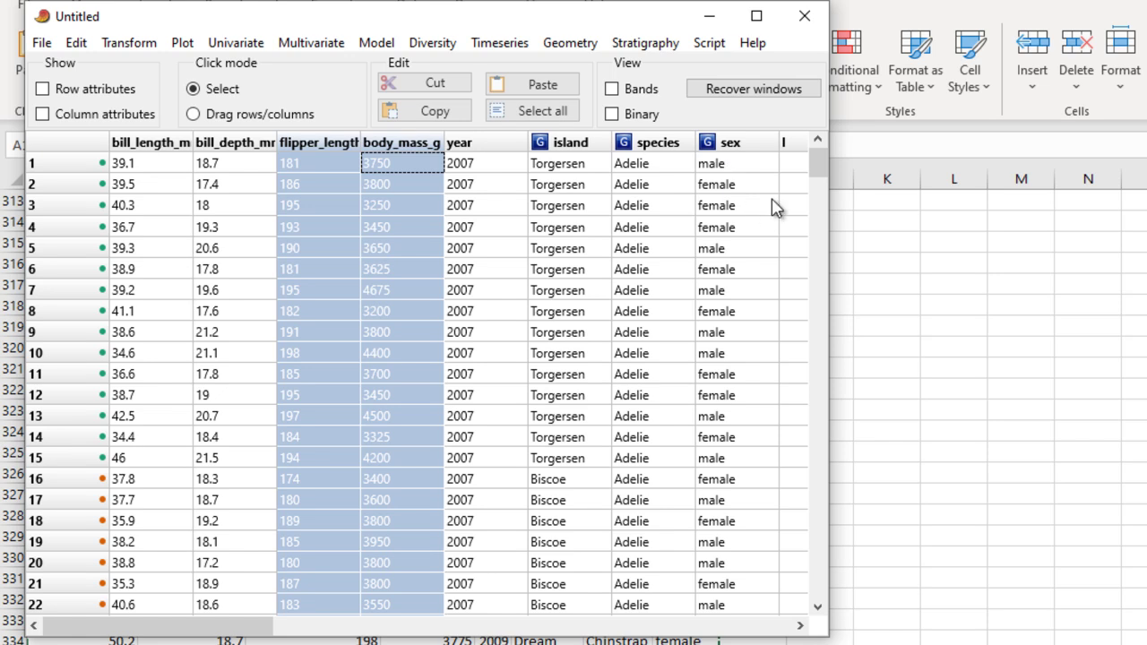
click(182, 42)
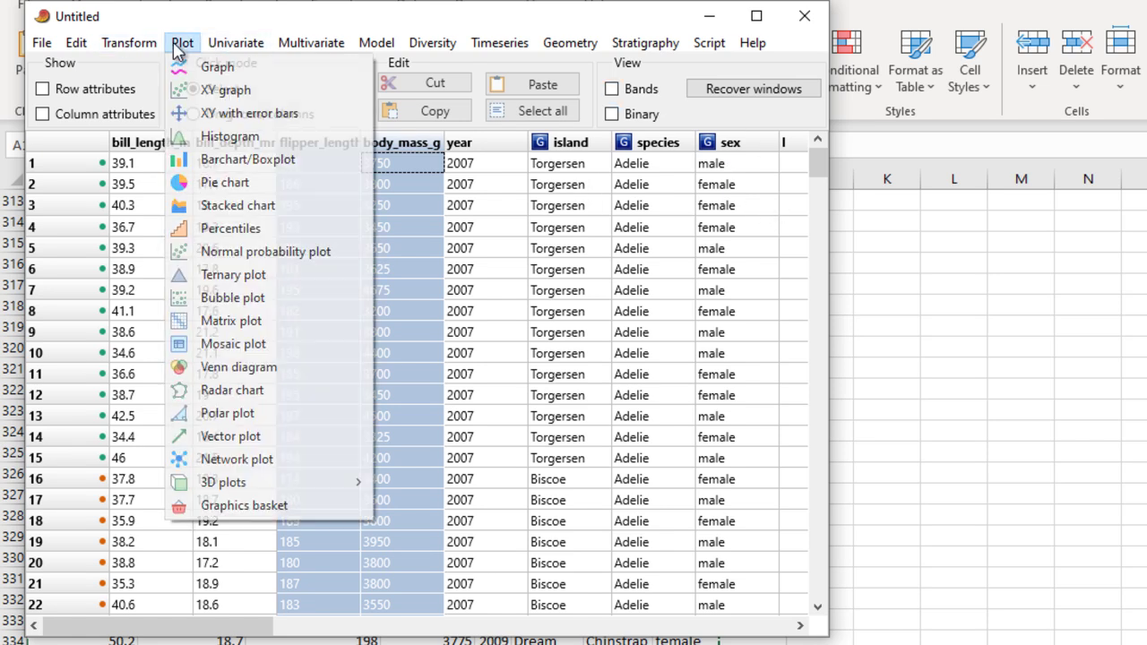
click(215, 91)
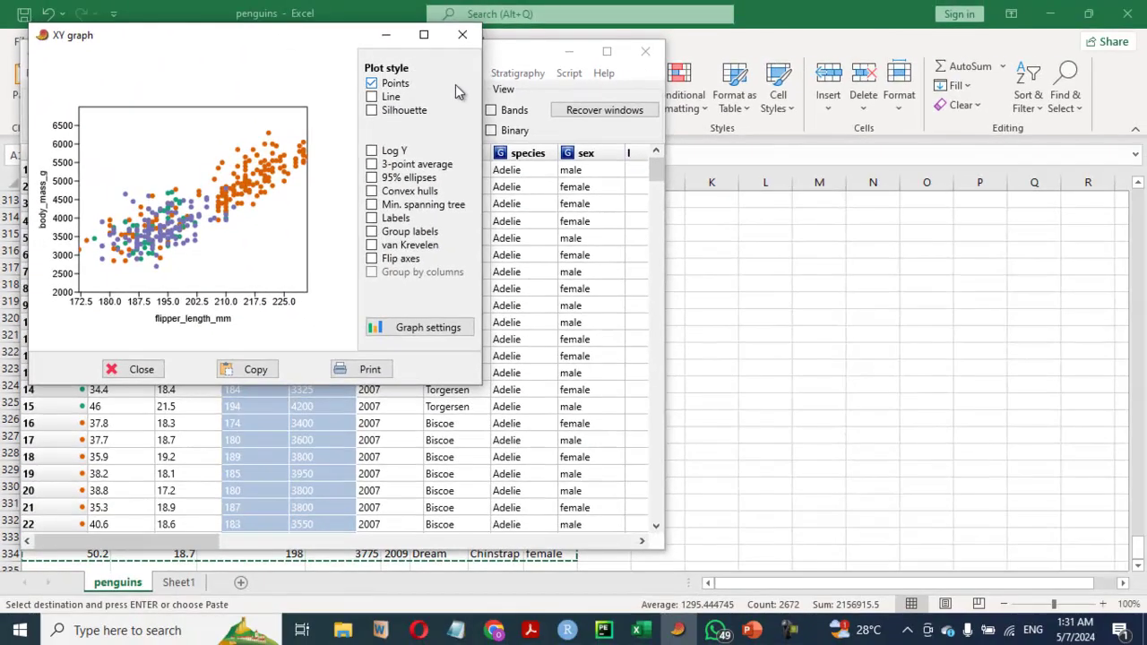
click(425, 36)
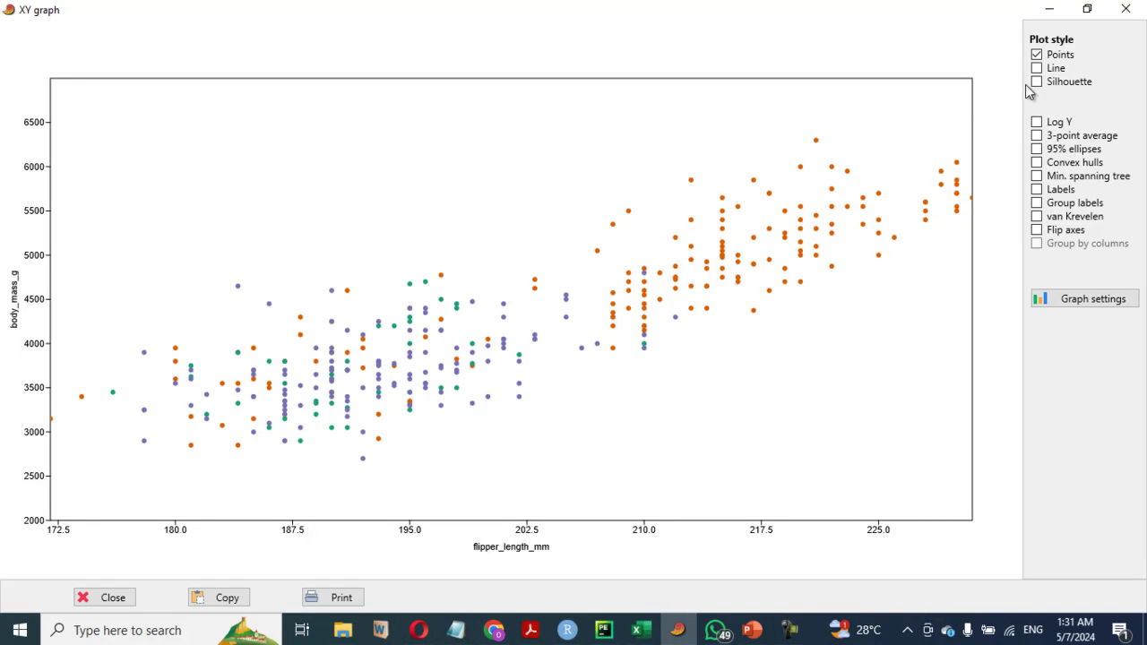
In the graph preferences, set the symbol size to 4 and change the X label to "flipper length".
click(1081, 302)
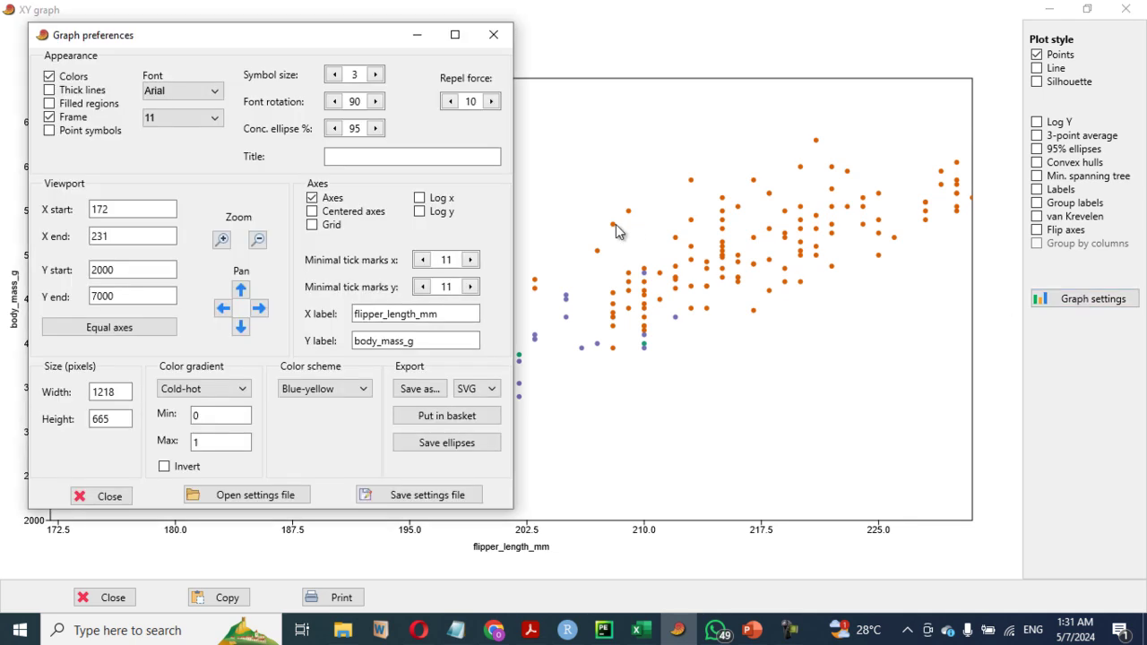
click(376, 75)
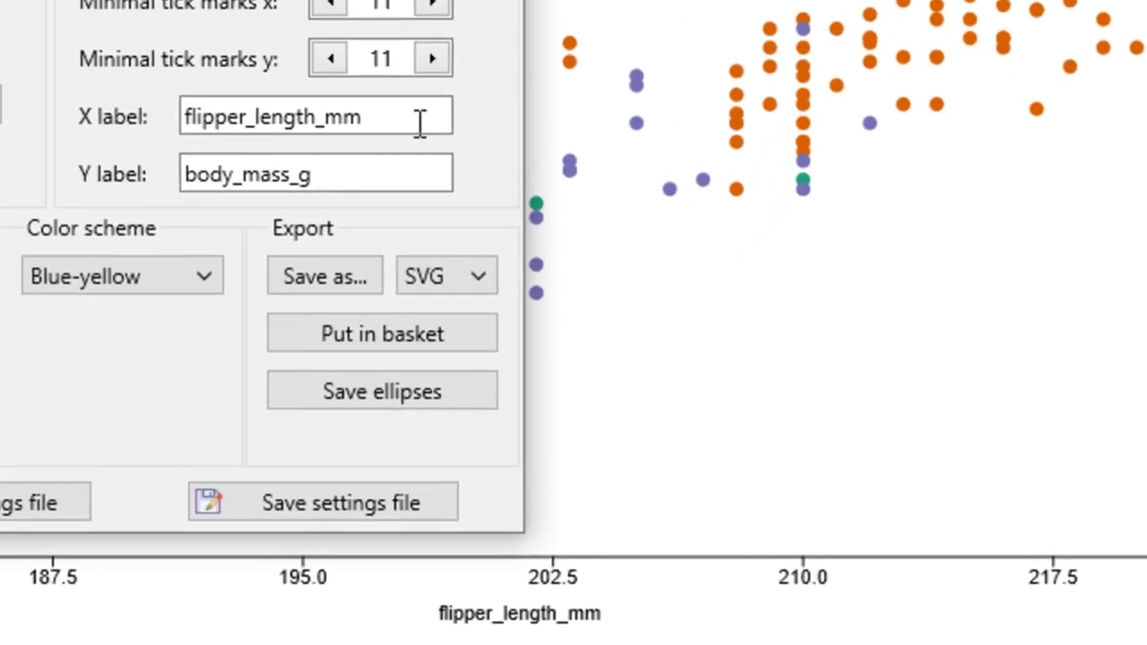
drag(420, 123, 117, 114)
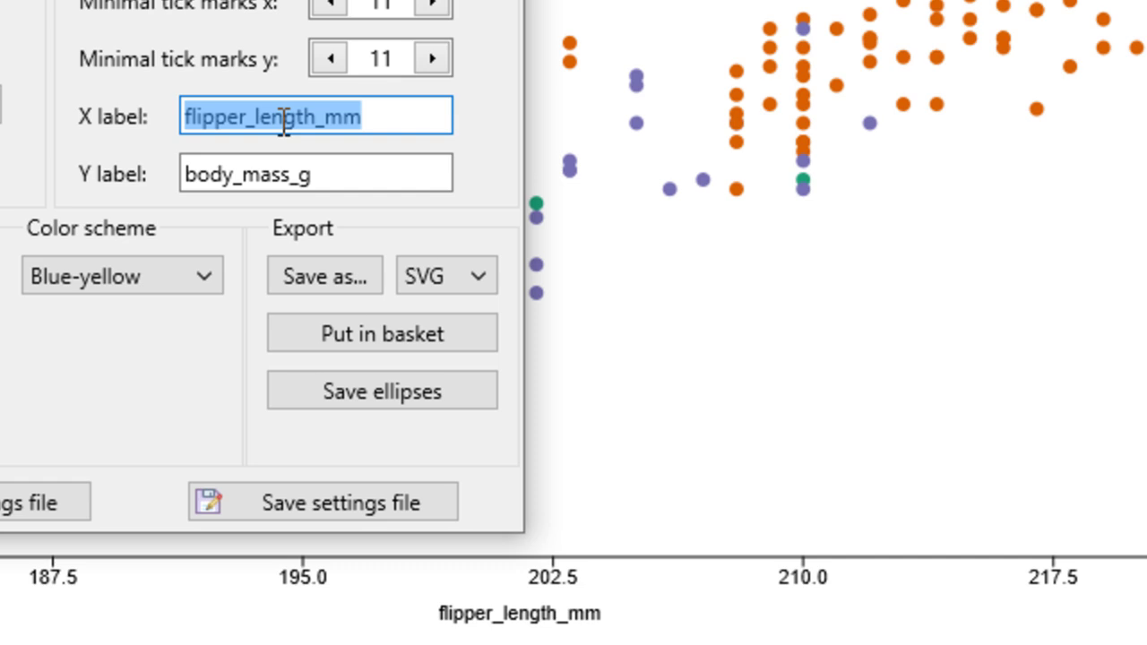
click(253, 122)
key(BackSpace)
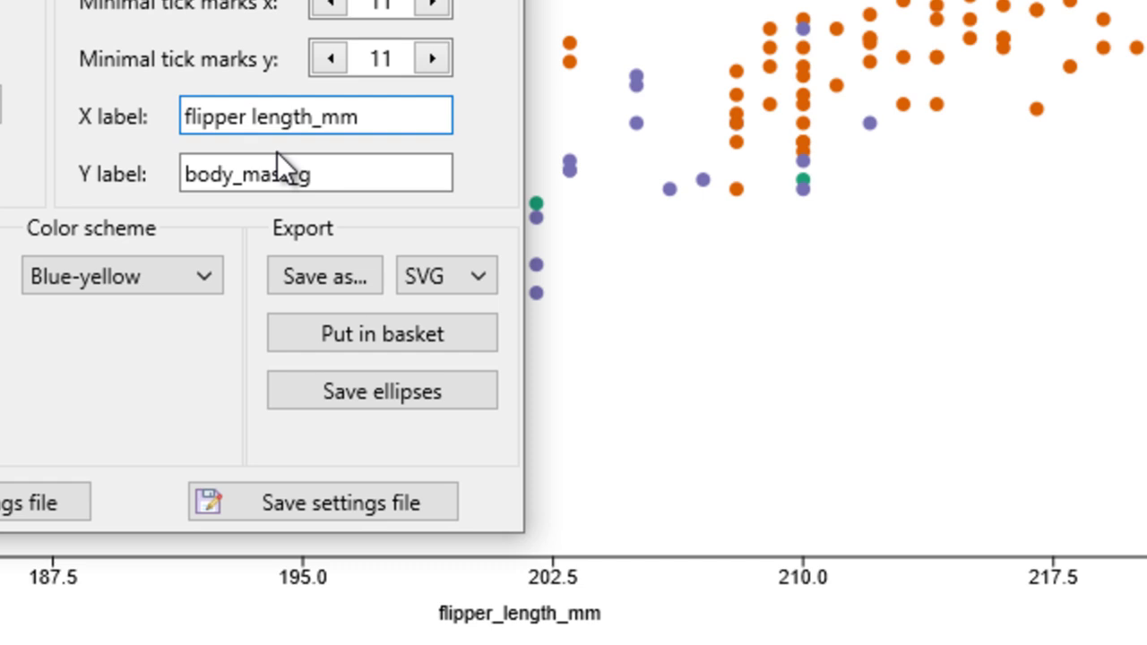
key(End)
key(BackSpace)
key(BackSpace)
key(BackSpace)
Change the Y label to "Body mass" and capitalize the X label as "Flipper length".
click(253, 179)
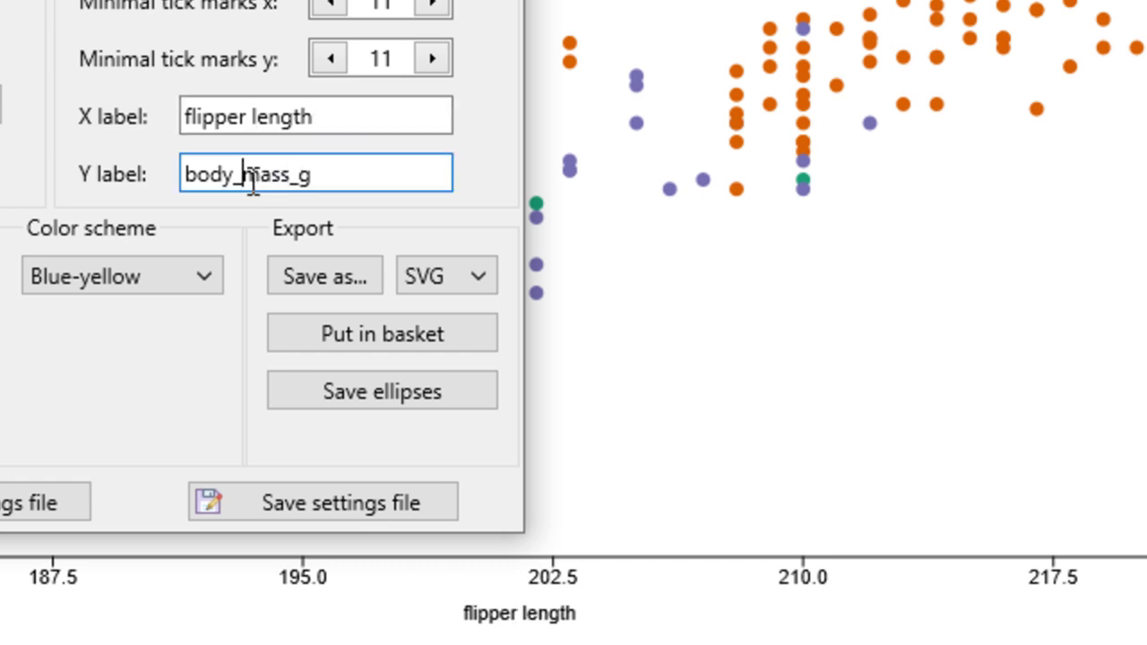
key(BackSpace)
click(327, 179)
key(BackSpace)
key(BackSpace)
click(187, 176)
key(Delete)
text(B)
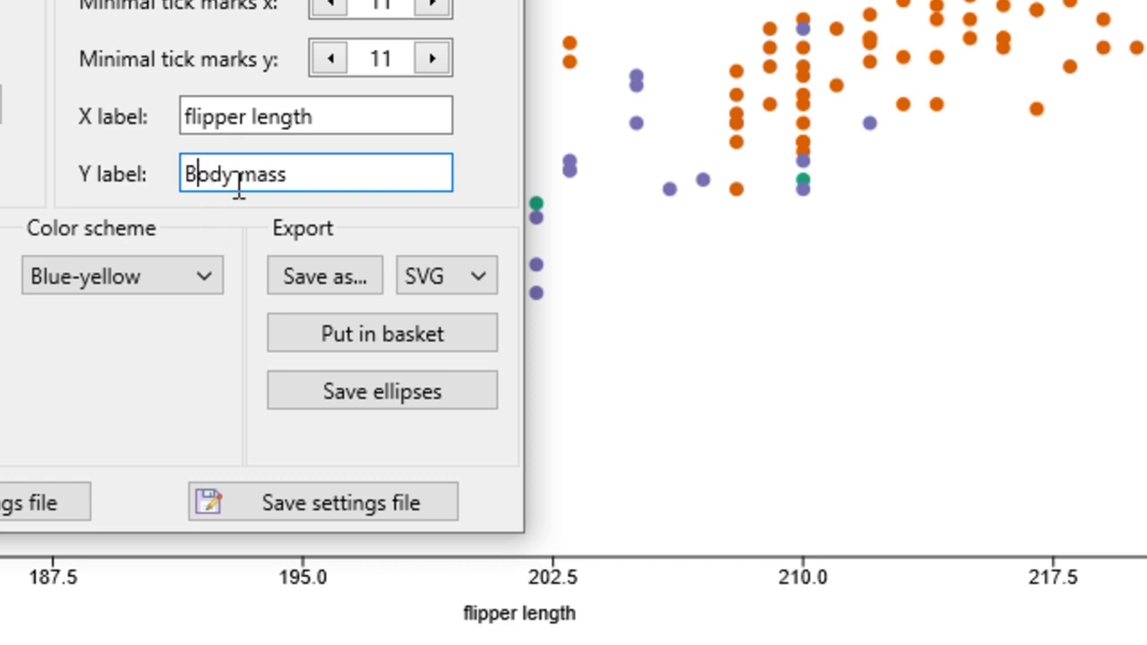
click(185, 116)
key(Delete)
text(F)
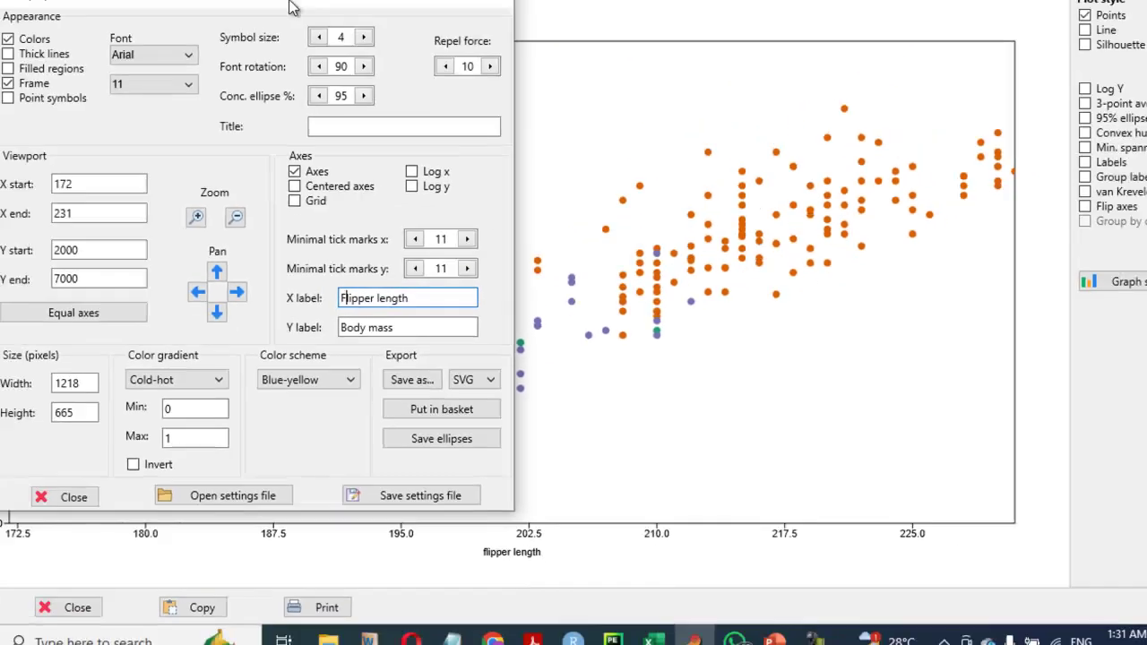
Show the grid and set the graph font size to 12, with the preferences moved aside, and close them.
drag(290, 3, 800, 40)
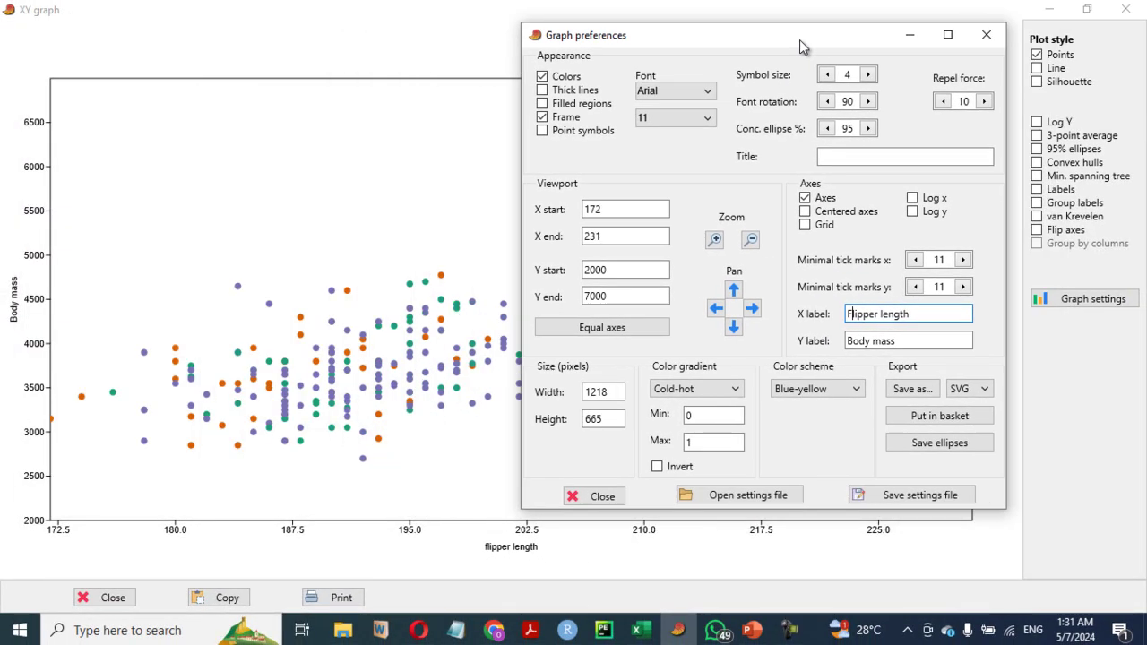
click(805, 225)
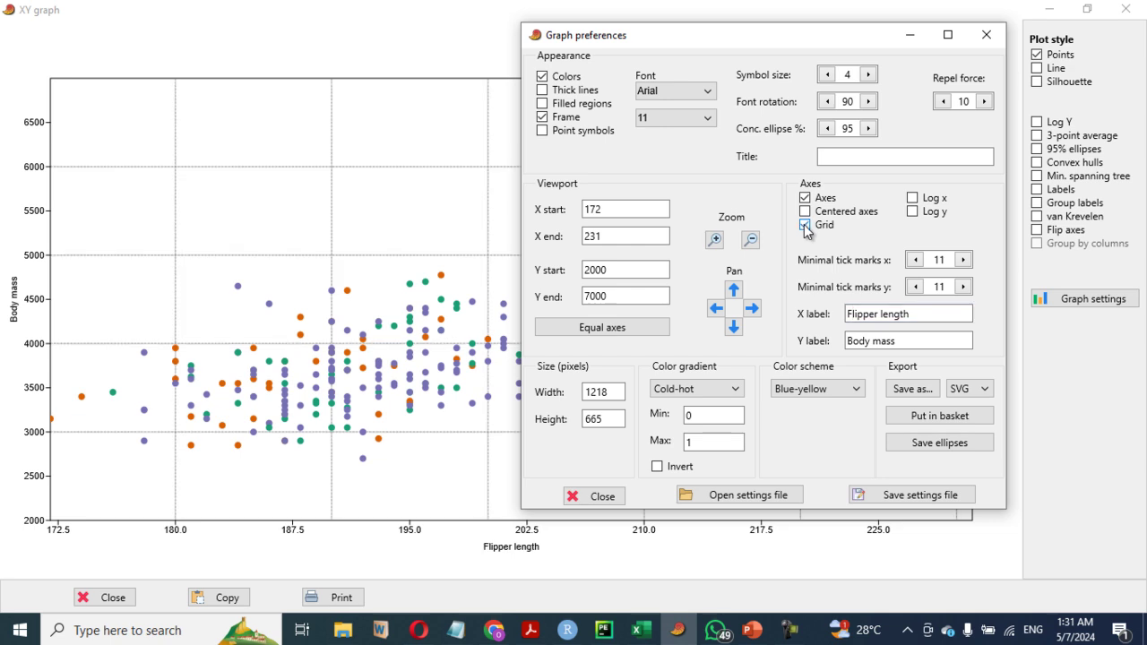
click(708, 119)
click(644, 202)
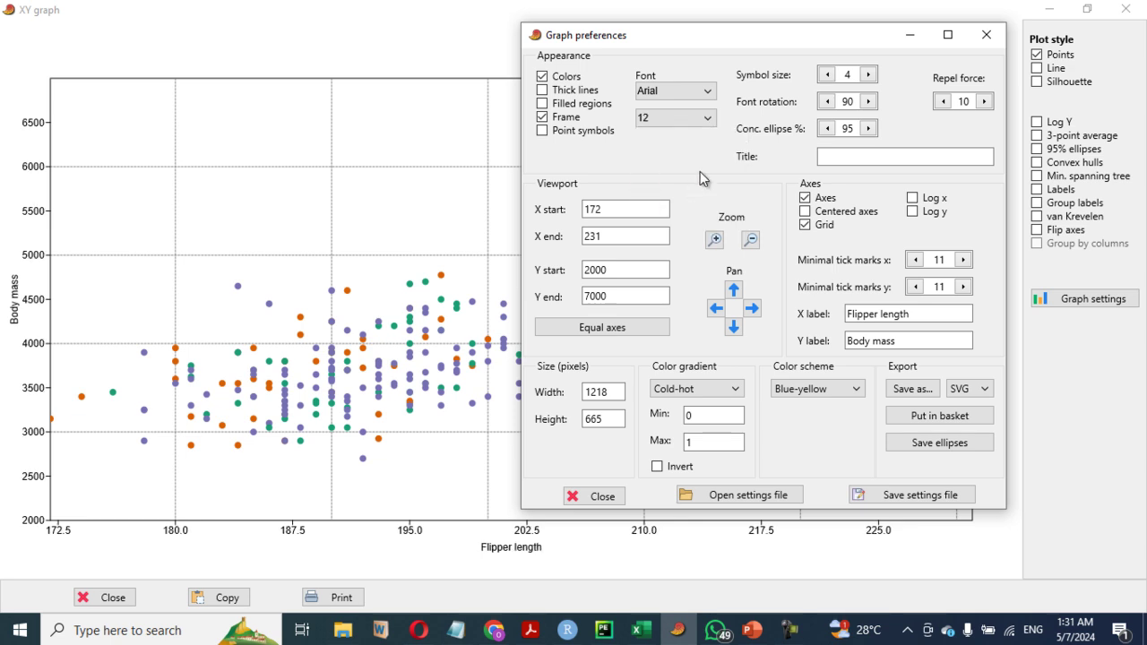
click(987, 37)
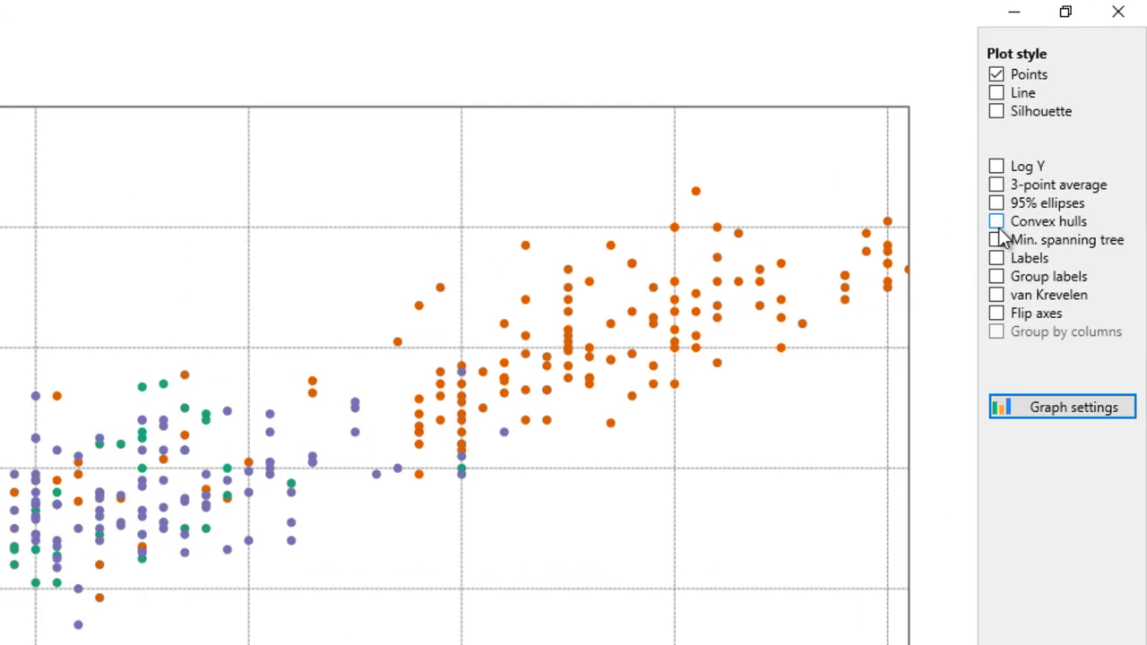
Try the 95% ellipses and then the Line plot style on the XY graph, turning each off again.
click(997, 203)
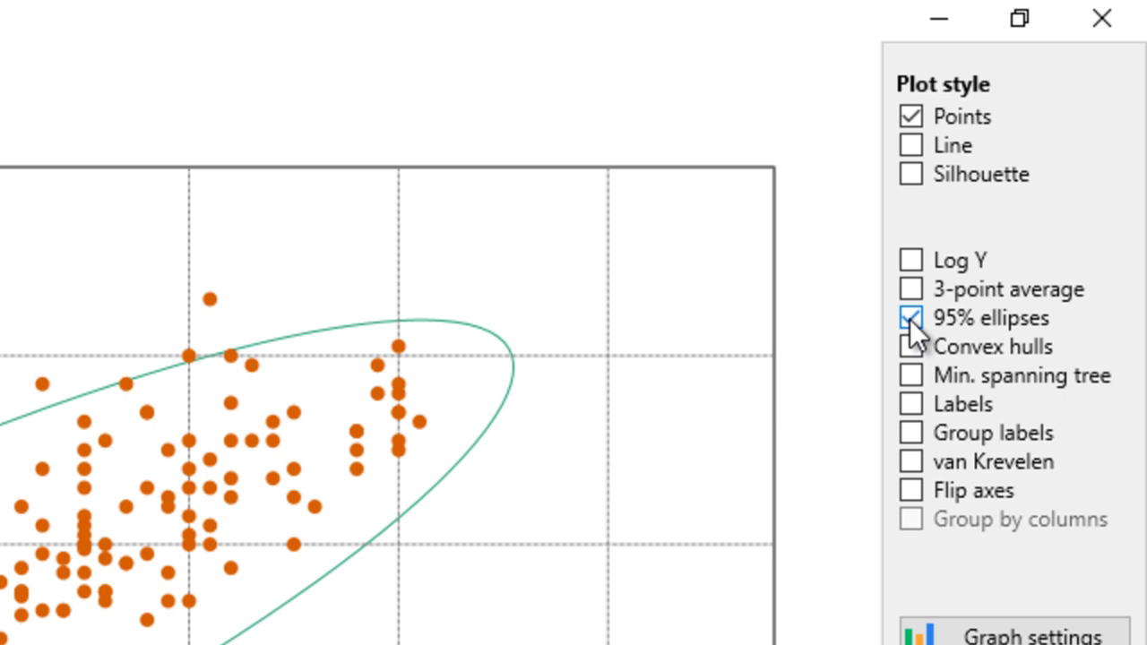
click(910, 320)
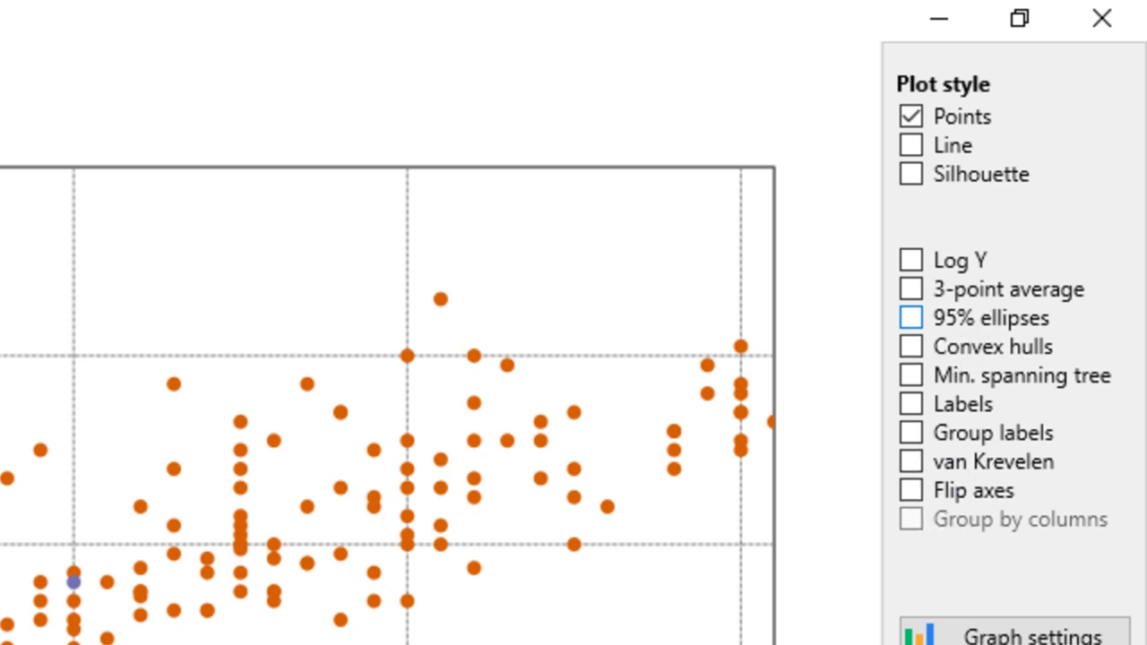
click(910, 147)
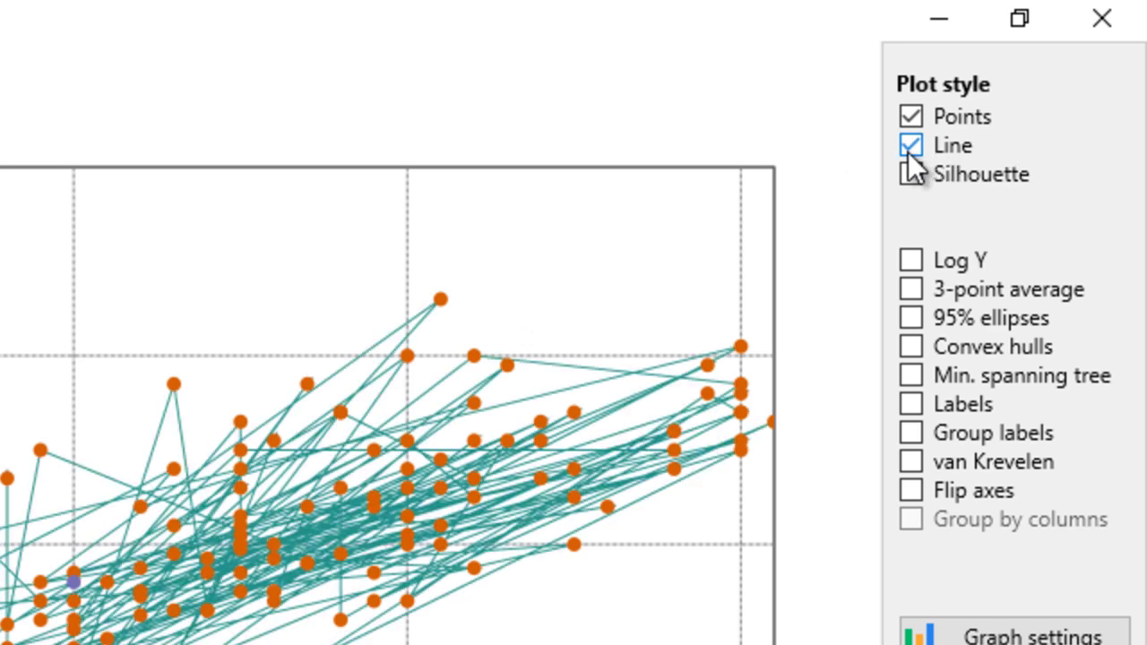
click(910, 149)
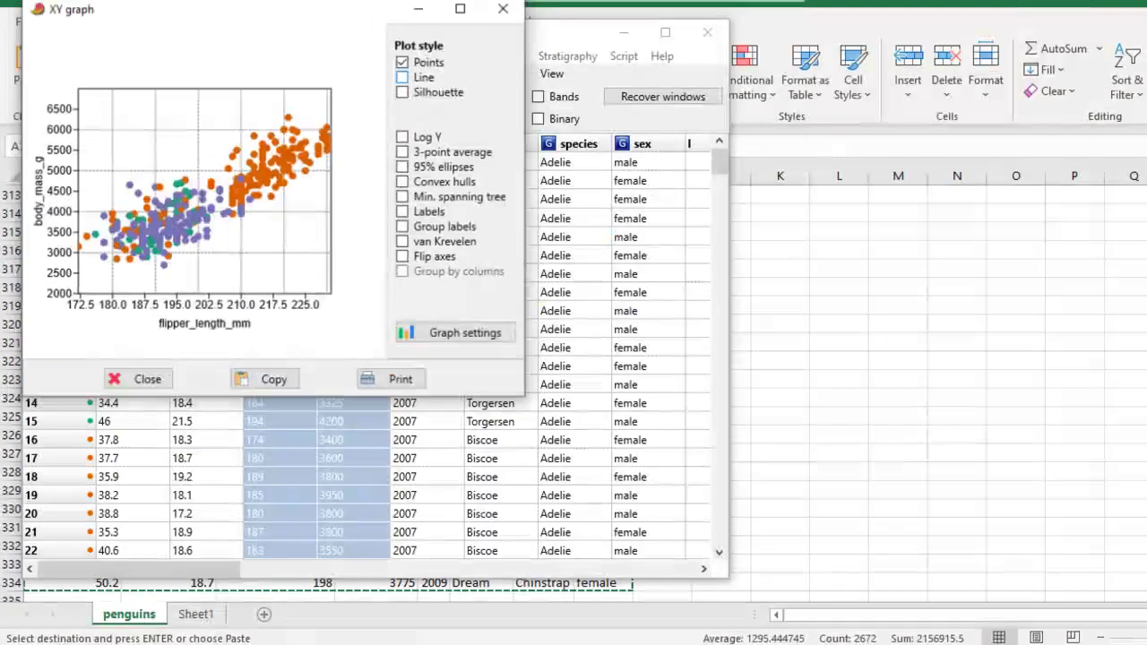
Restore the XY graph from full screen and enlarge its window.
drag(527, 399, 784, 587)
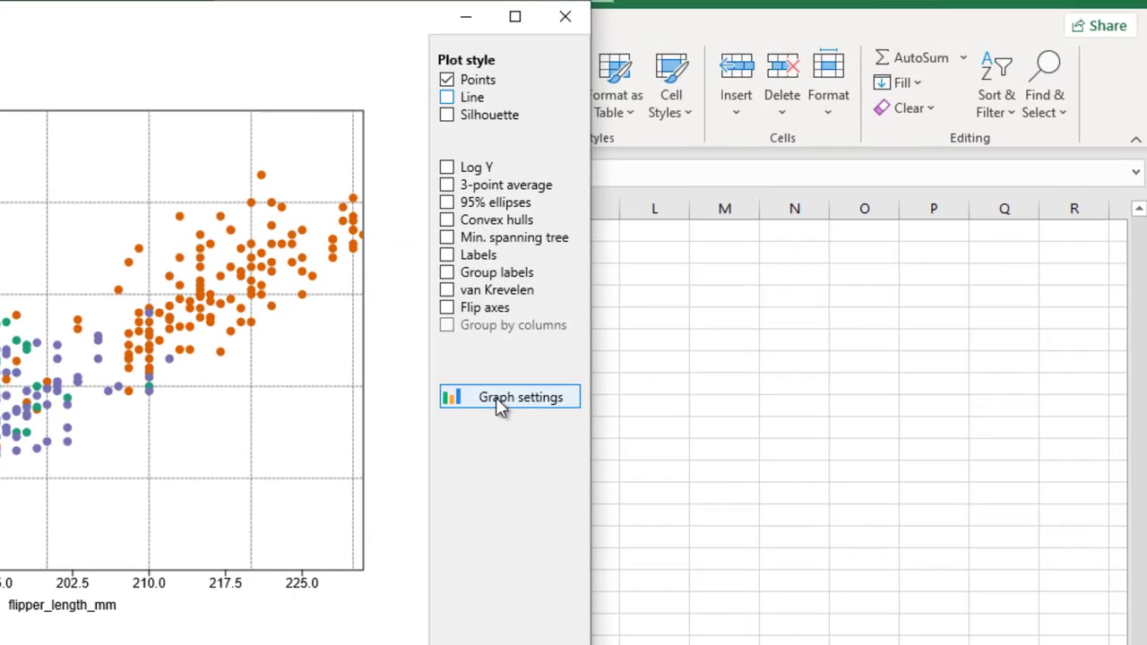
Change the X label to "flipper length" in the XY graph's settings, removing the underscores and the unit.
click(720, 341)
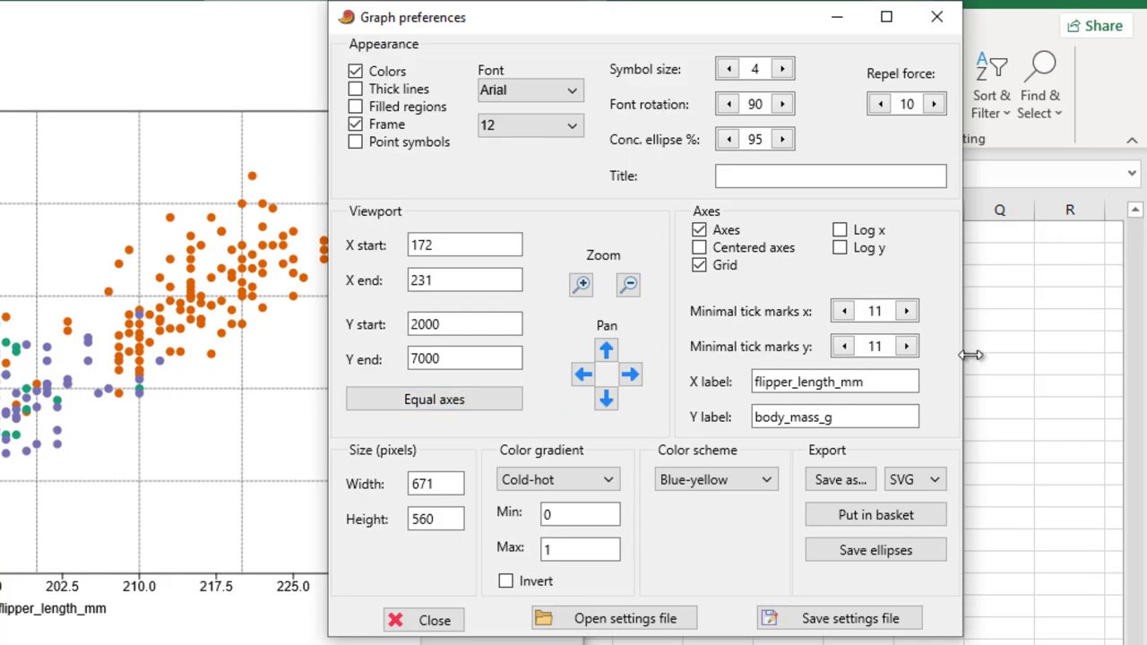
click(802, 384)
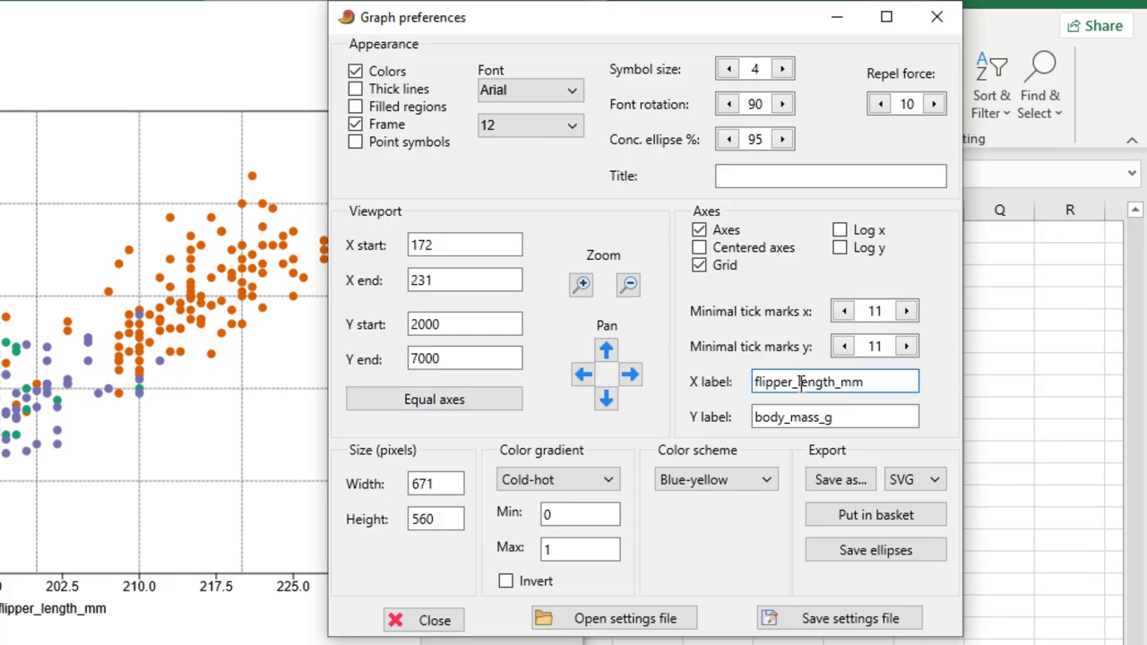
key(BackSpace)
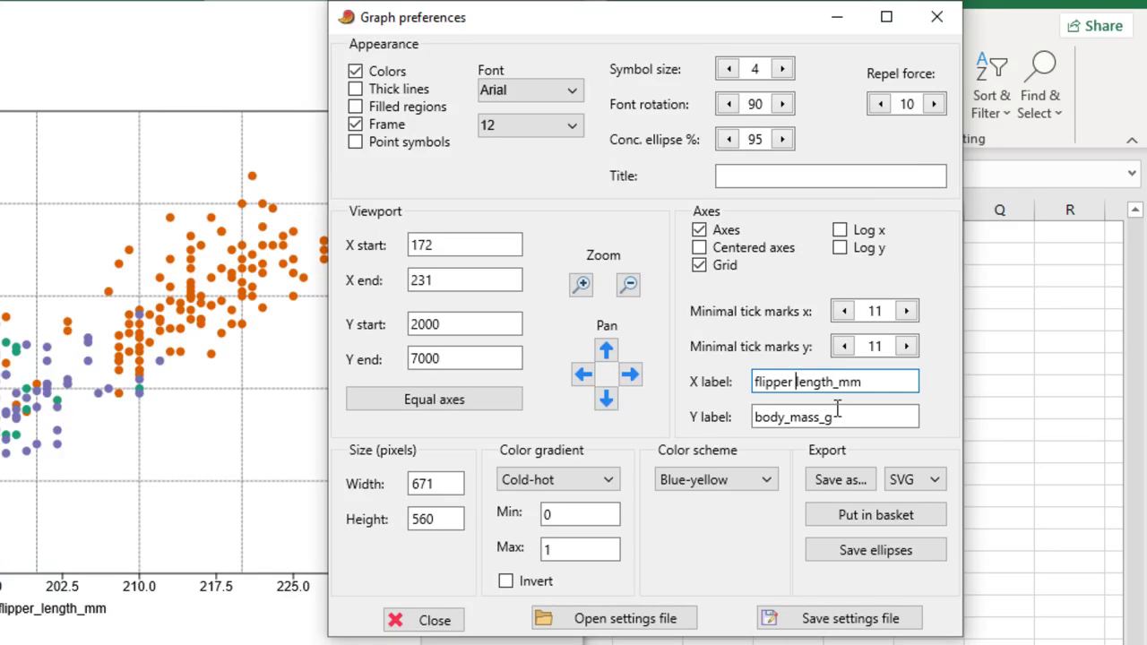
click(870, 382)
key(BackSpace)
key(BackSpace)
Change the Y label to "body mass", removing the unit and the underscore.
click(868, 415)
key(BackSpace)
key(BackSpace)
key(Left)
key(Left)
key(Left)
key(Left)
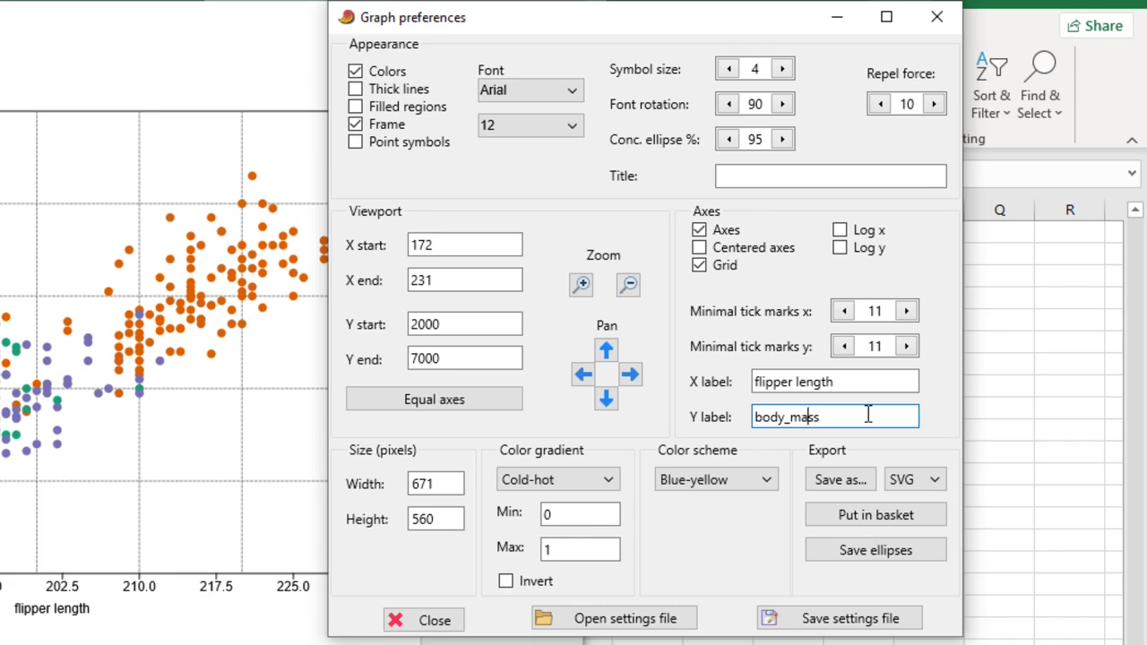
key(BackSpace)
click(812, 173)
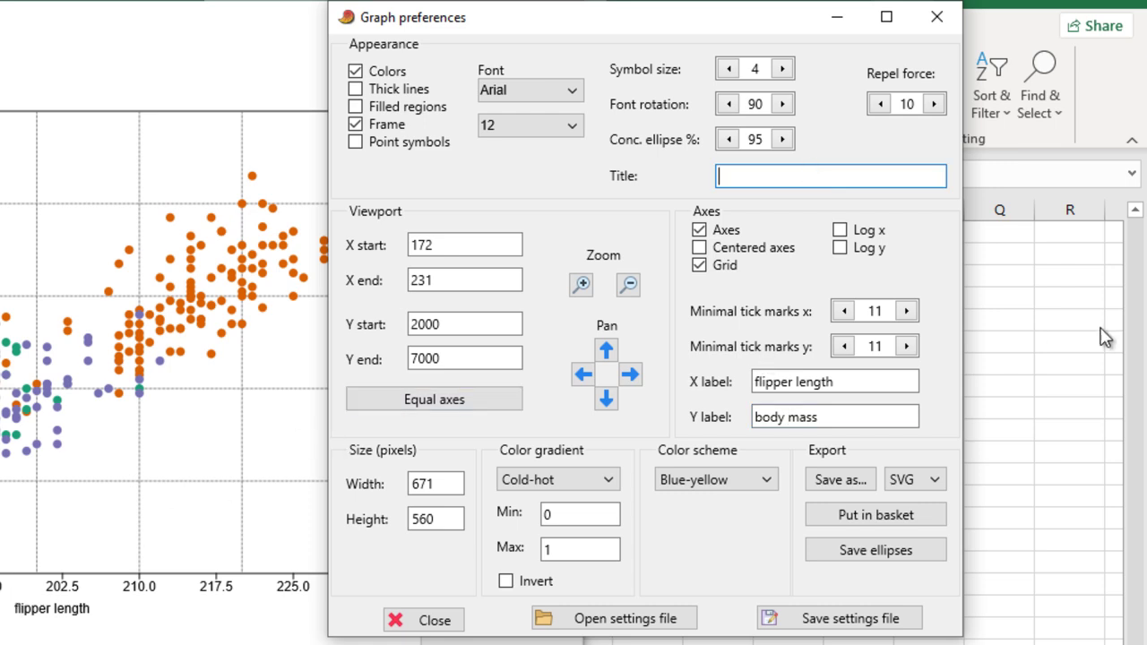
Export the XY graph as a PNG named scatter in the DATA folder, and close the graph preferences and the graph.
click(932, 480)
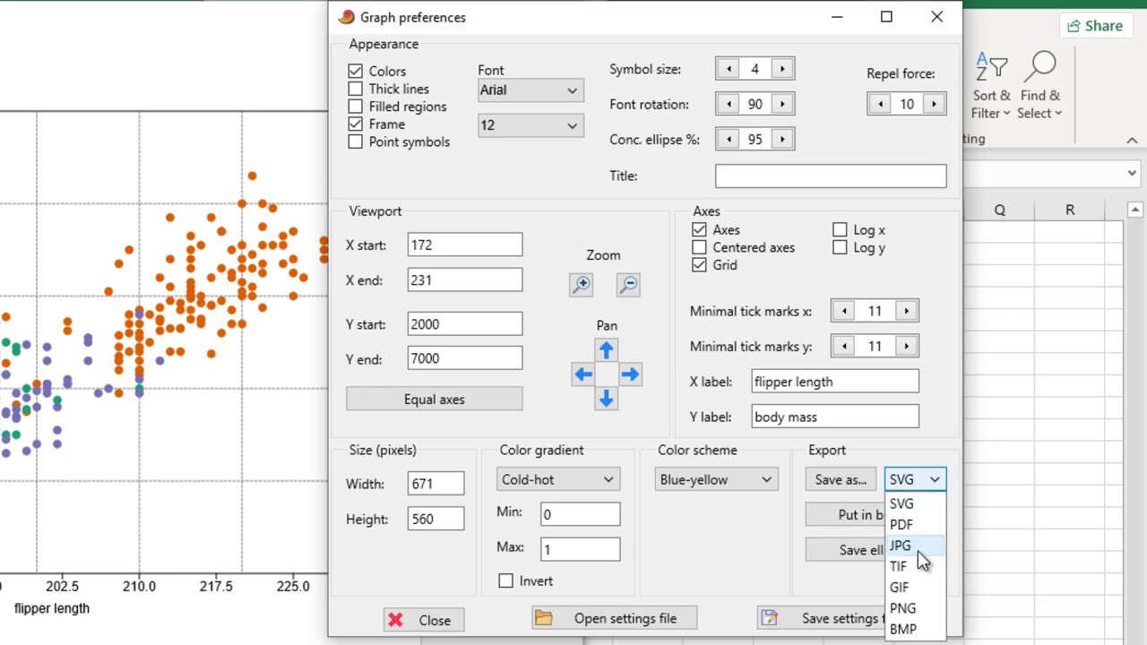
click(914, 609)
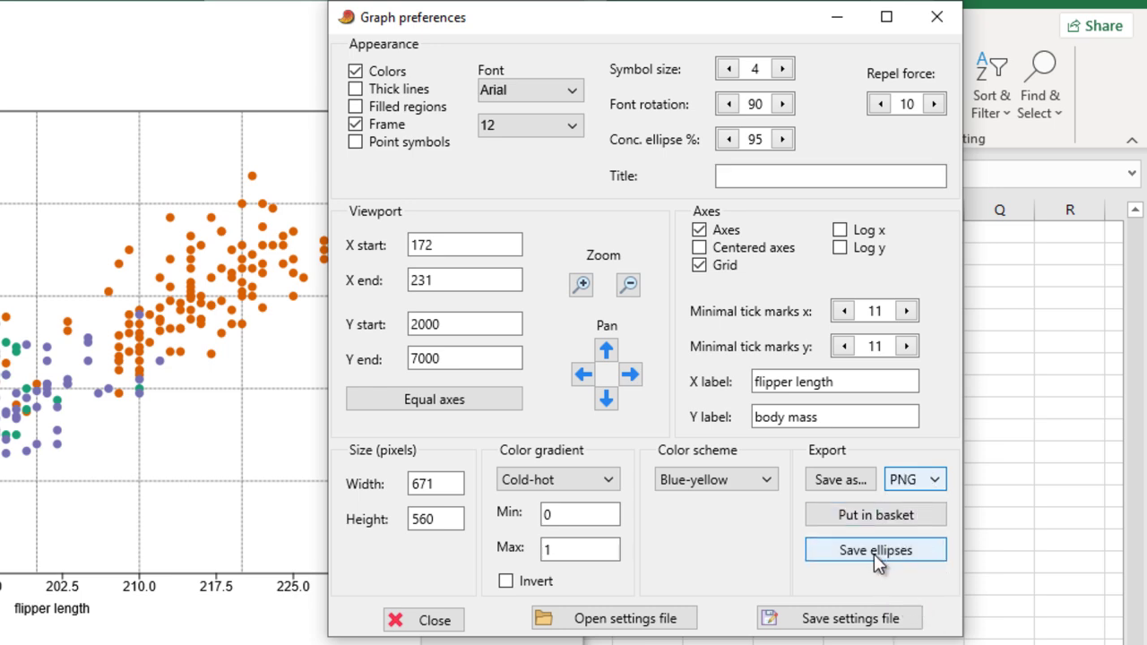
click(824, 484)
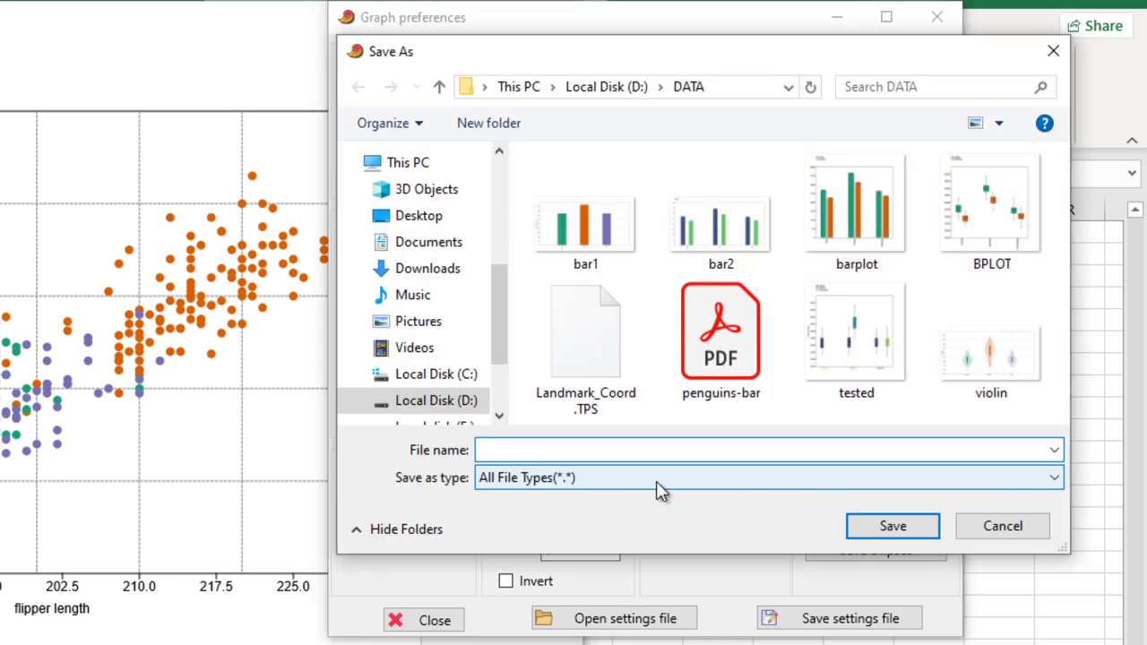
text(scatter)
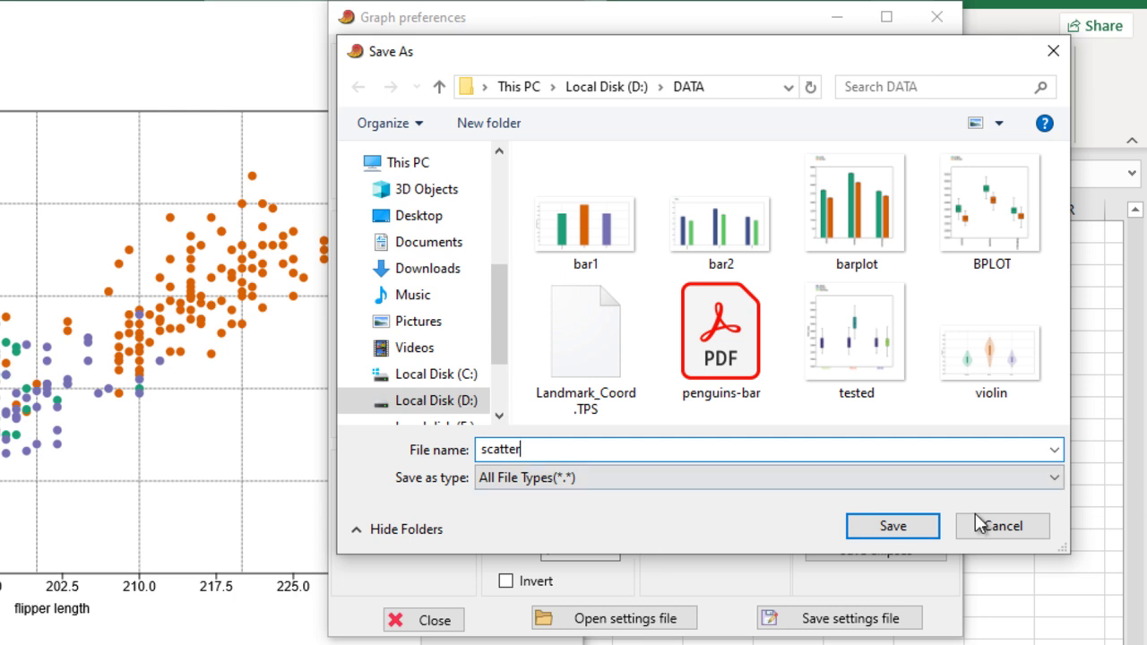
click(856, 529)
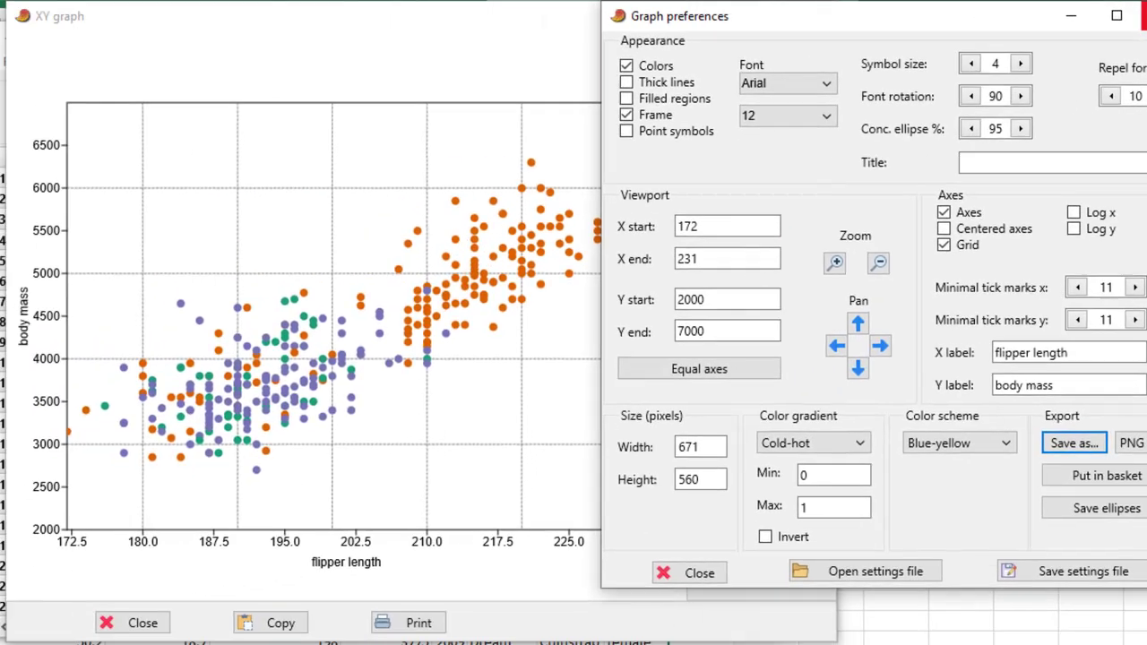
click(939, 20)
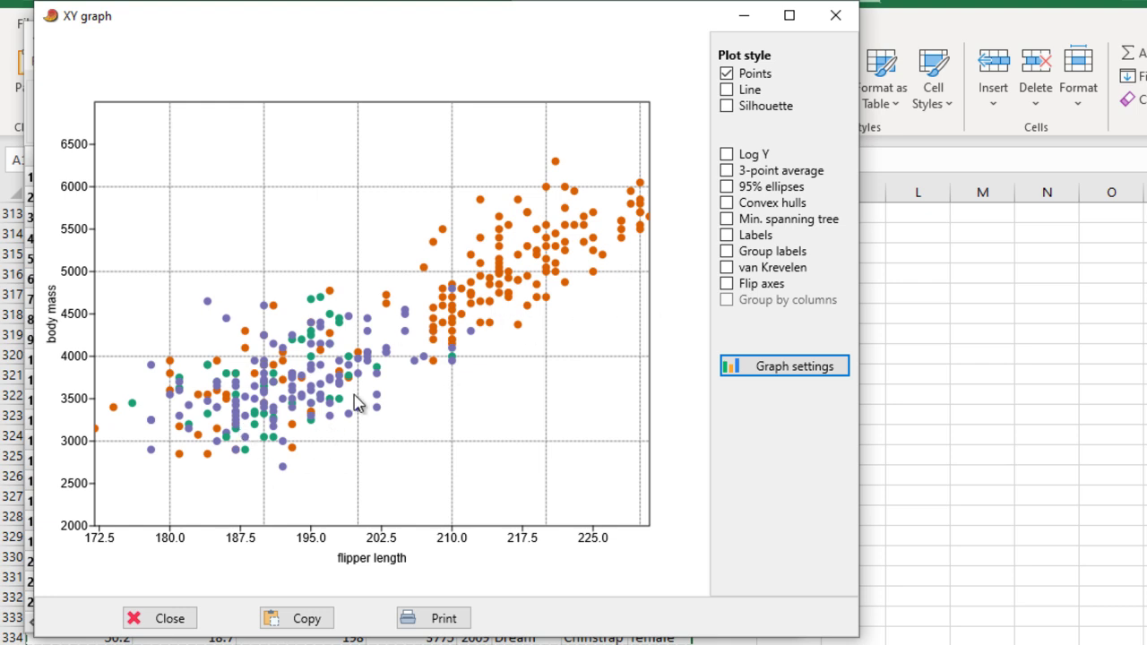
click(835, 16)
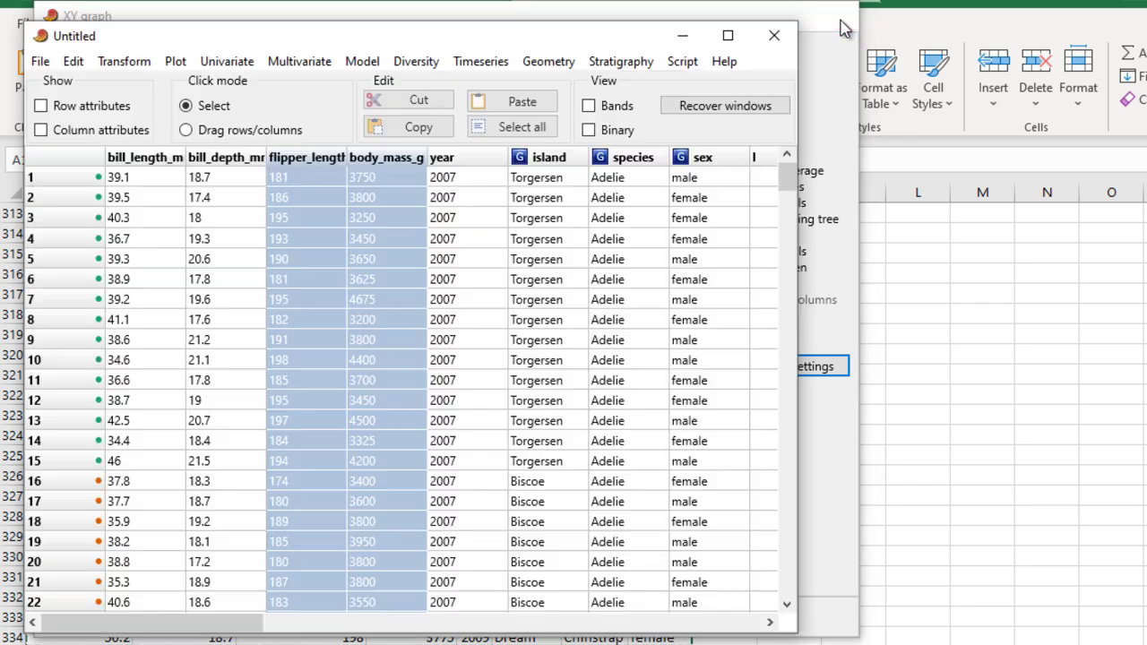